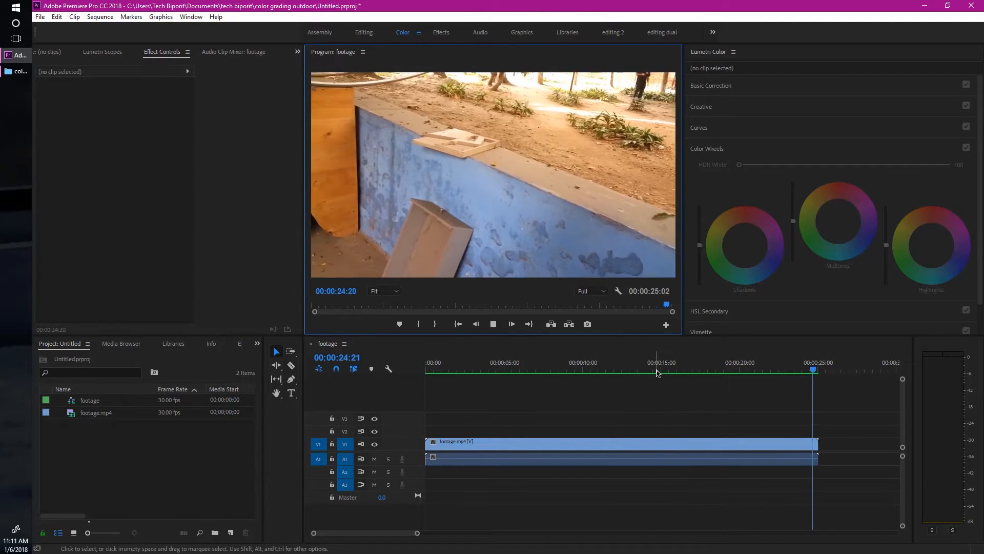
Step: Return the playhead to the start of the sequence and create a new adjustment layer in the project
{"action": "left_click_drag", "start_coordinate": [656, 373], "coordinate": [427, 381]}
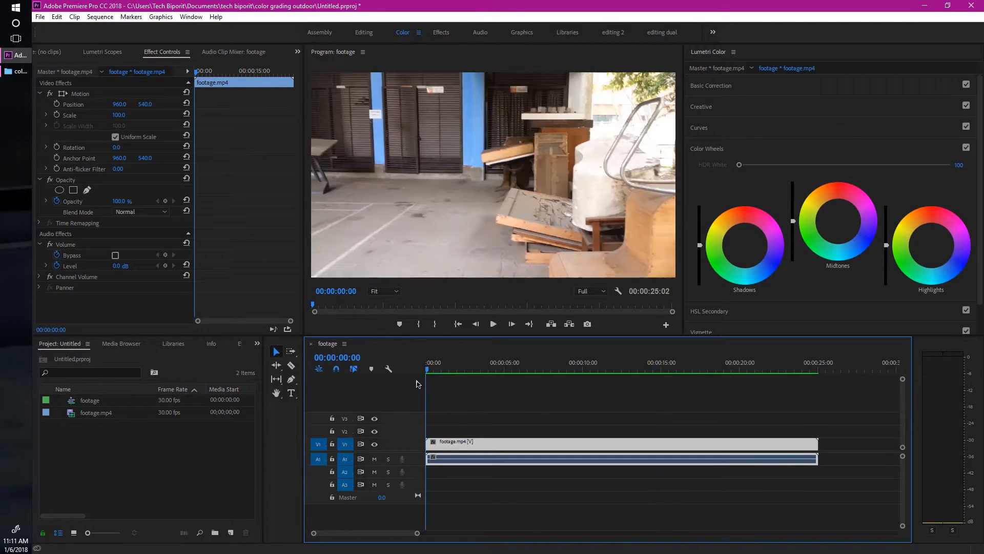
{"action": "left_click", "coordinate": [455, 393]}
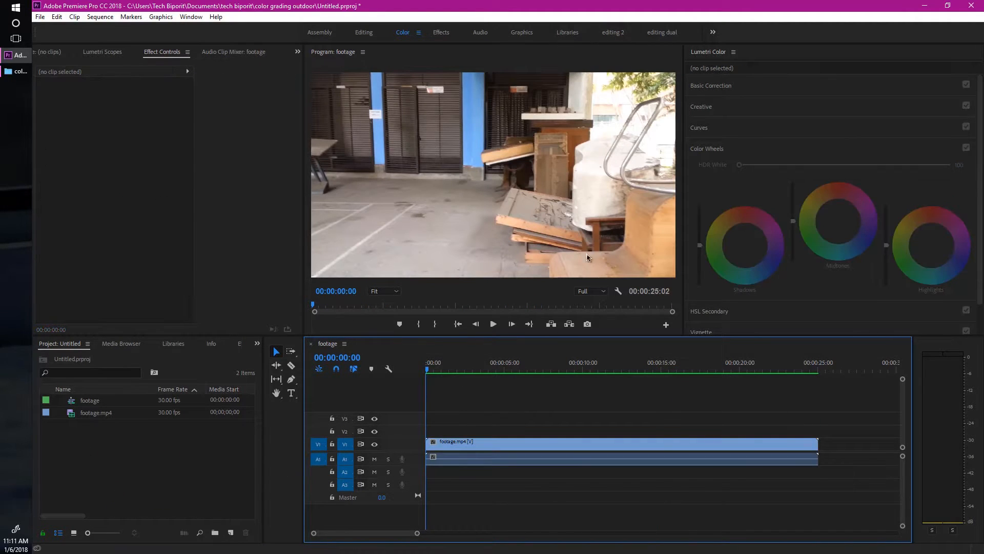
{"action": "right_click", "coordinate": [153, 455]}
{"action": "mouse_move", "coordinate": [191, 500]}
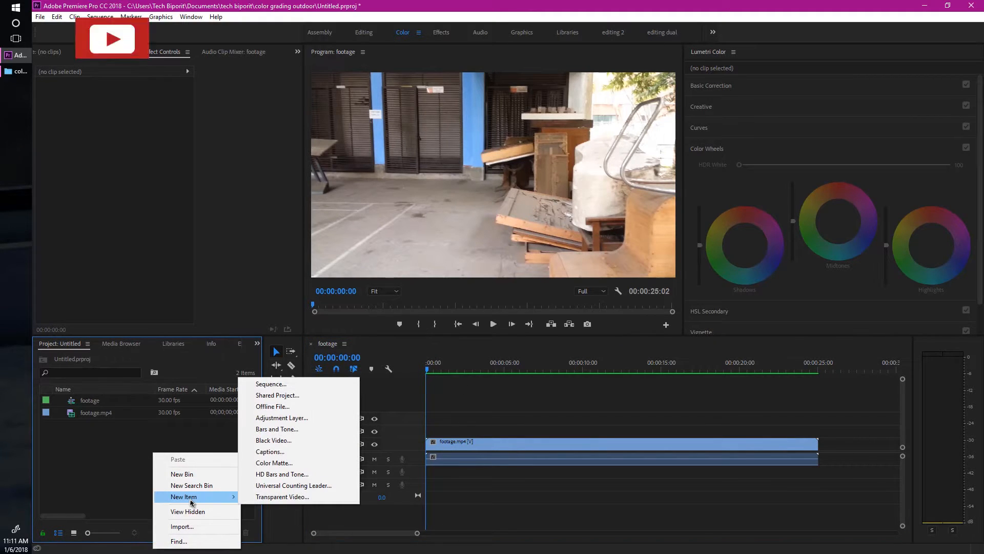
{"action": "left_click", "coordinate": [291, 423]}
{"action": "left_click", "coordinate": [538, 324]}
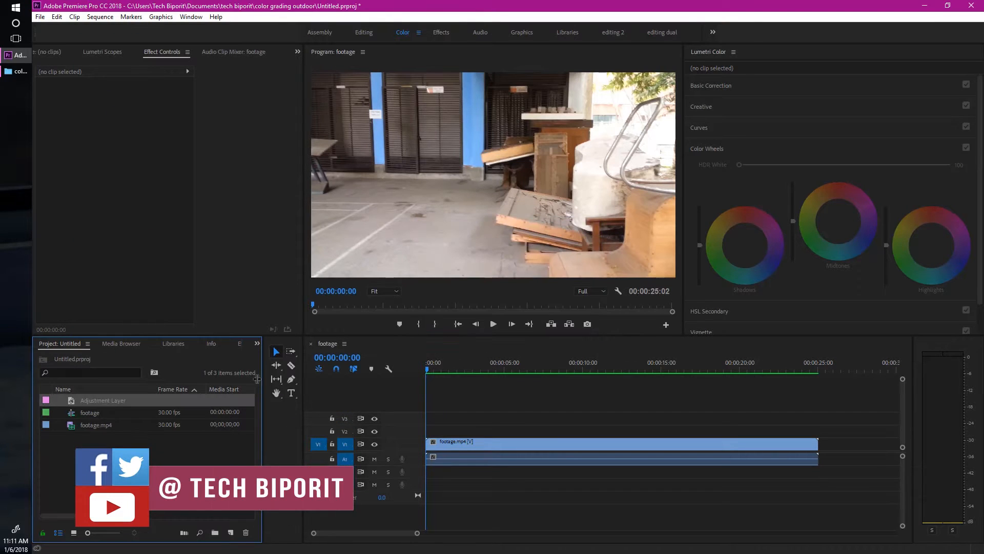
Step: Place the adjustment layer on V2 above footage.mp4, extend it to the clip's full length and select it
{"action": "left_click_drag", "start_coordinate": [77, 400], "coordinate": [441, 429]}
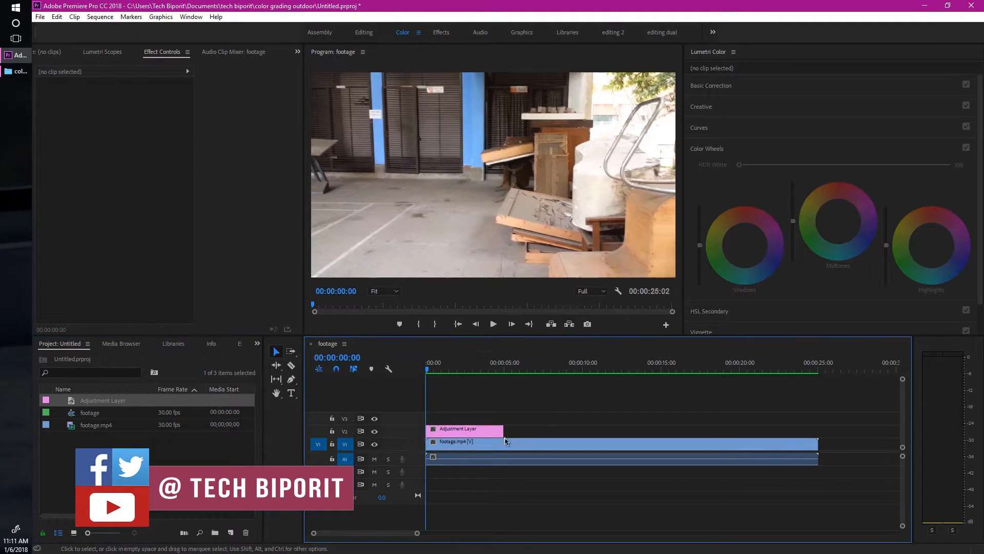
{"action": "left_click_drag", "start_coordinate": [503, 430], "coordinate": [818, 433]}
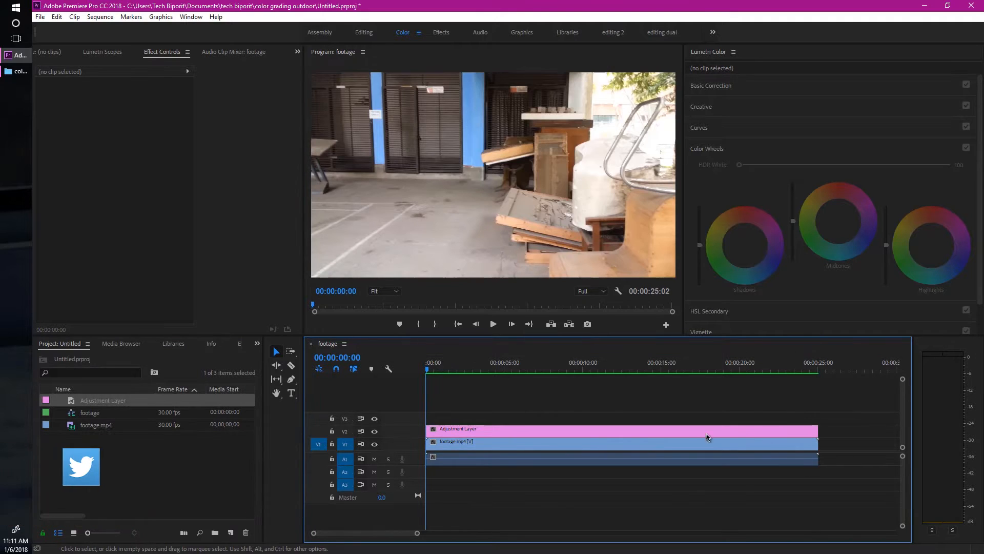
{"action": "left_click_drag", "start_coordinate": [501, 417], "coordinate": [564, 438]}
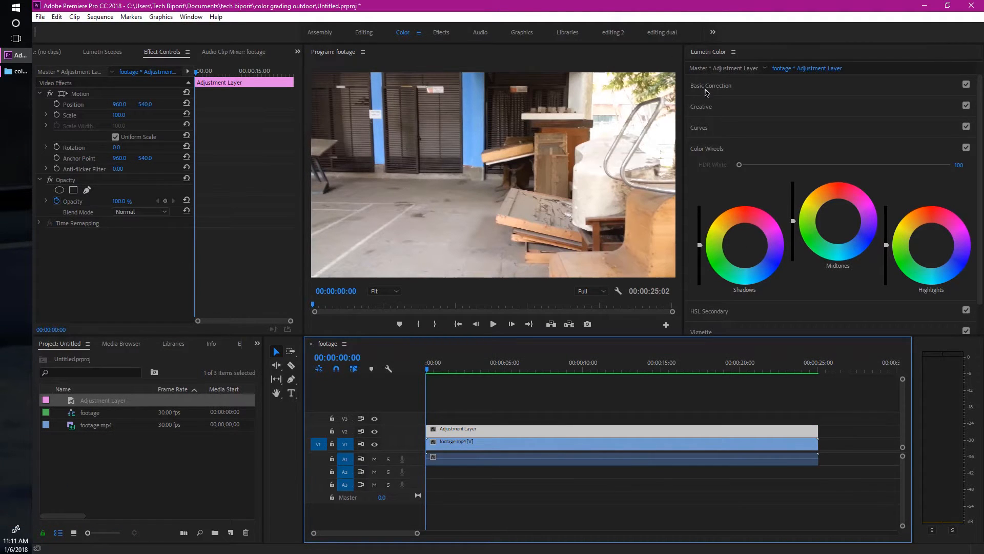
{"action": "left_click", "coordinate": [193, 17]}
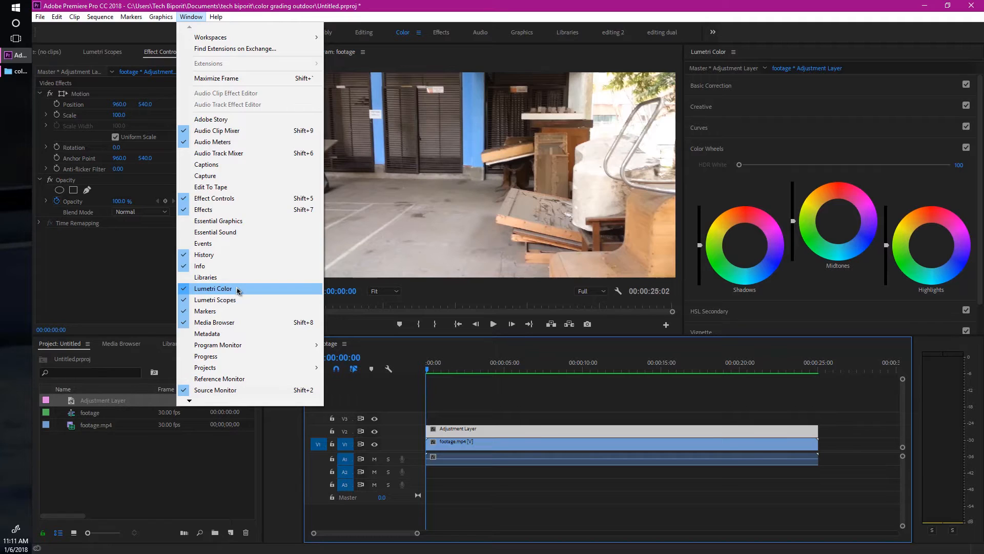
{"action": "left_click", "coordinate": [701, 89]}
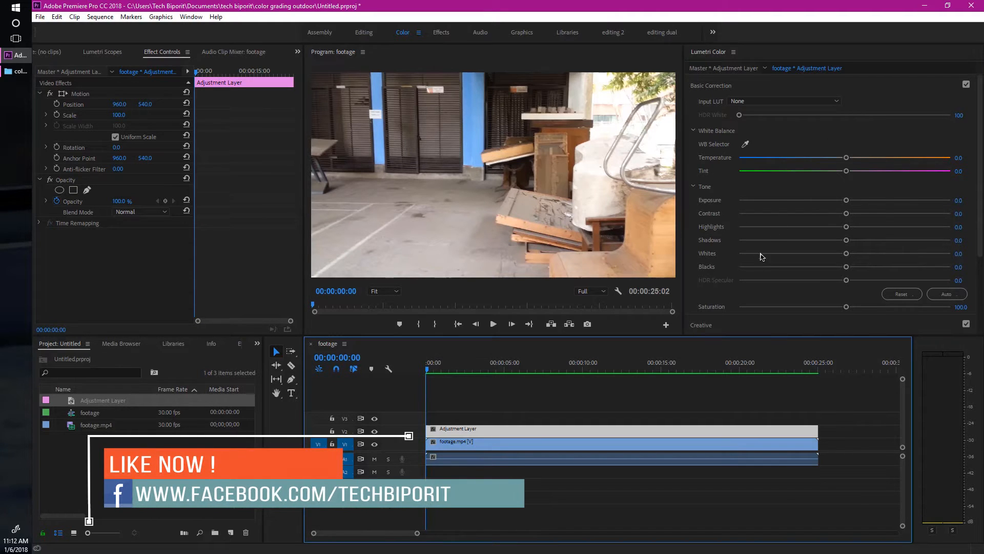
{"action": "left_click", "coordinate": [708, 325]}
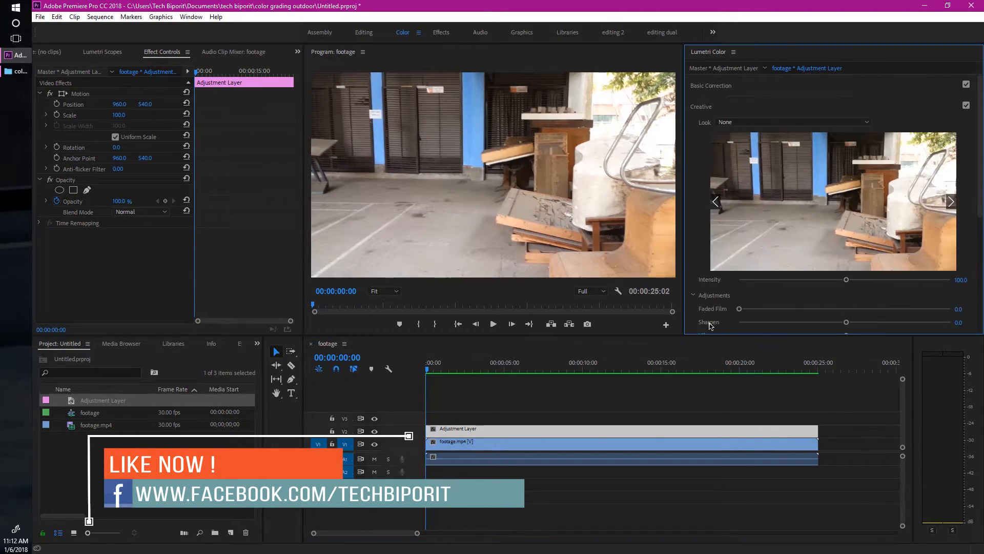
{"action": "left_click", "coordinate": [824, 121]}
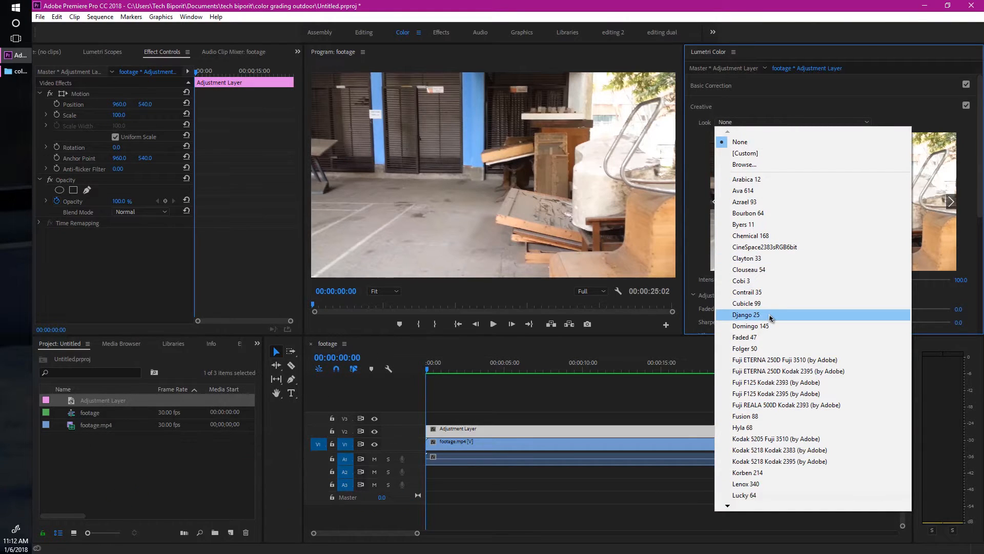
{"action": "left_click", "coordinate": [890, 113]}
{"action": "left_click", "coordinate": [890, 113]}
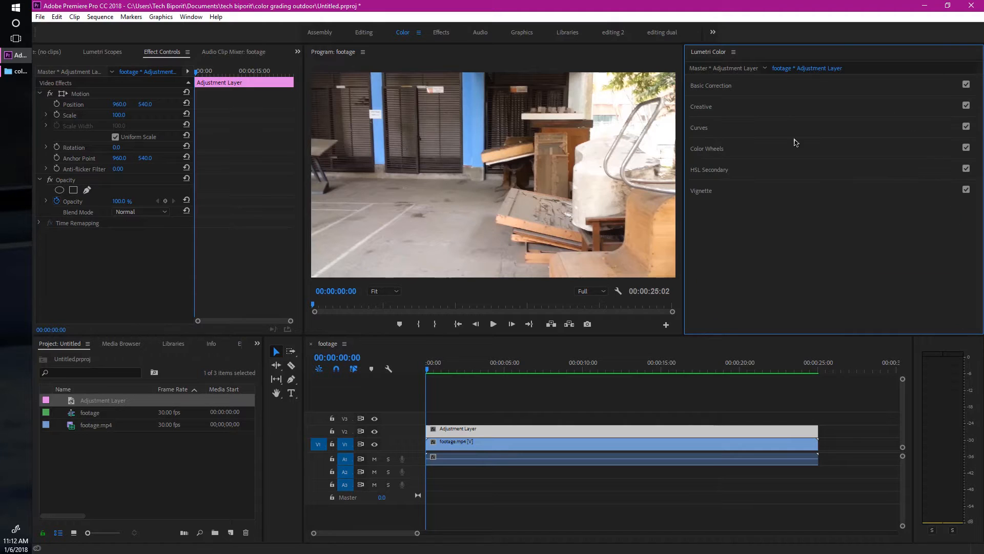
Step: Browse the creative look previews and apply the Byers 11 look to the adjustment layer
{"action": "left_click", "coordinate": [741, 108]}
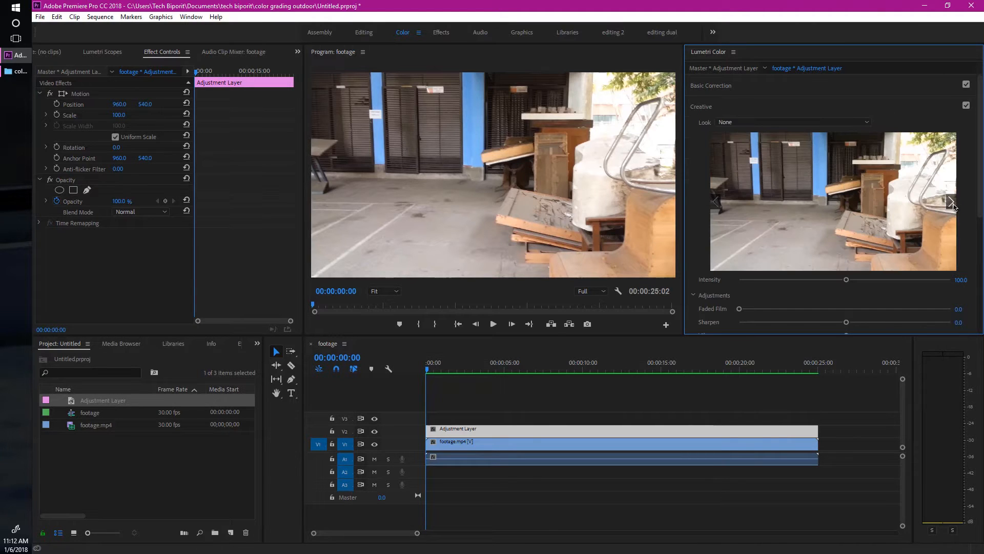
{"action": "left_click", "coordinate": [951, 203]}
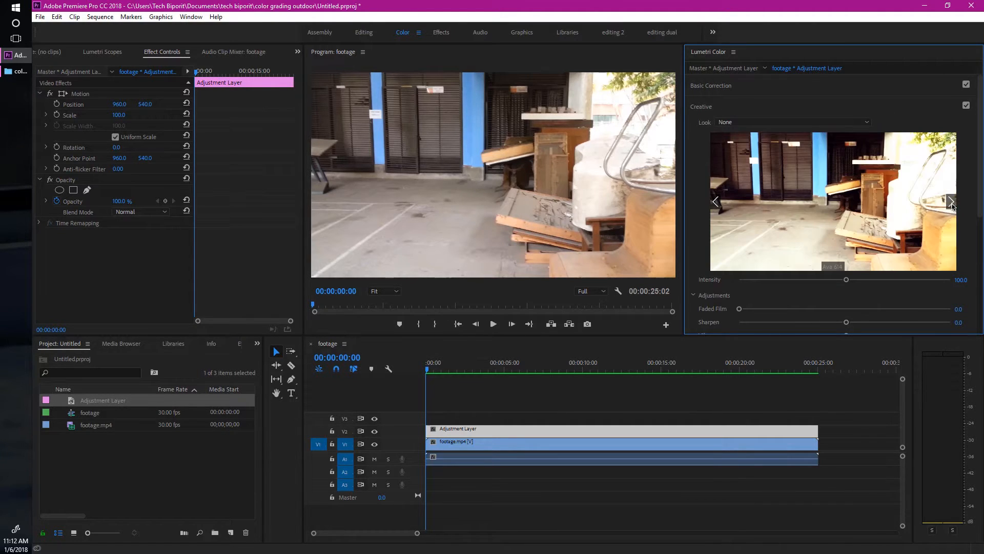
{"action": "left_click", "coordinate": [951, 203]}
{"action": "left_click", "coordinate": [951, 203]}
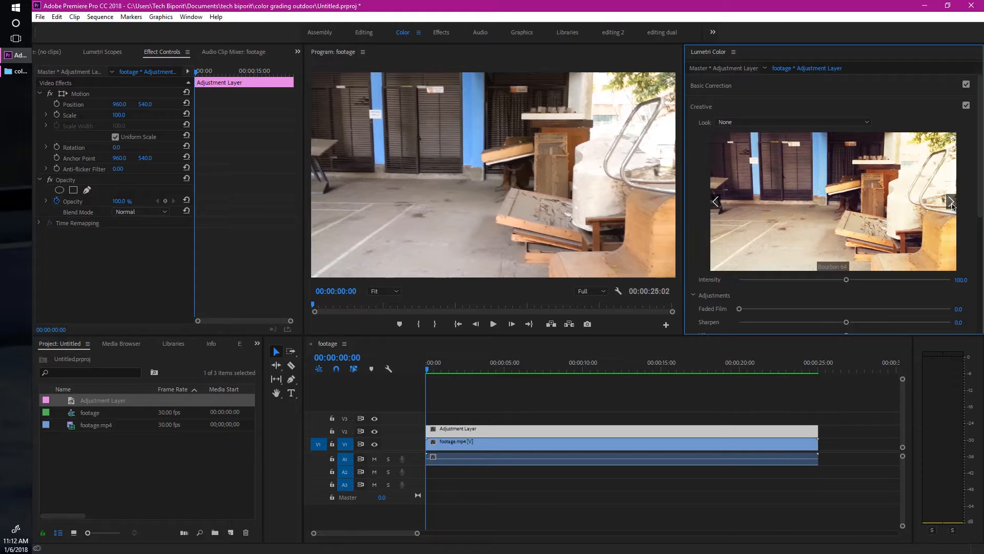
{"action": "left_click", "coordinate": [952, 204]}
{"action": "left_click", "coordinate": [952, 204]}
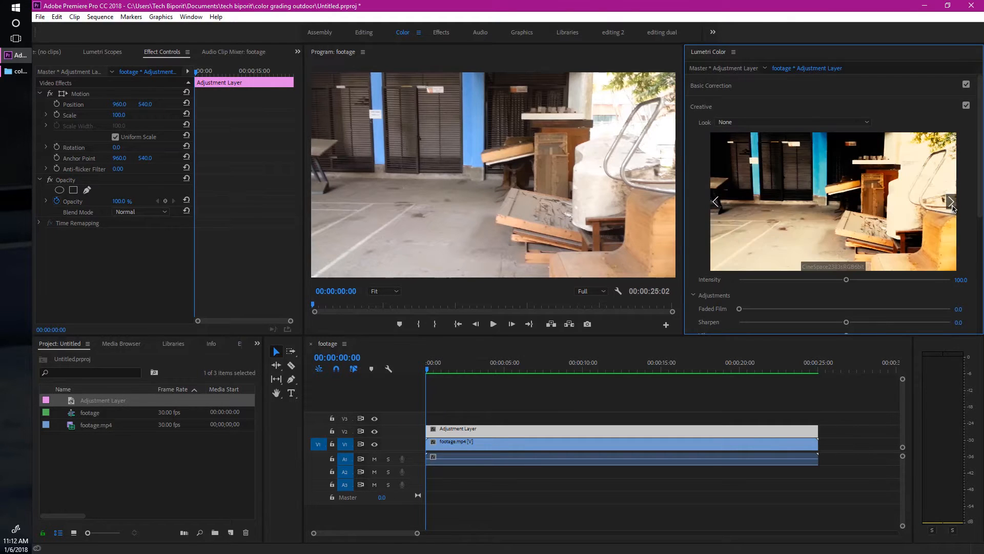
{"action": "left_click", "coordinate": [951, 204]}
{"action": "left_click", "coordinate": [951, 204]}
{"action": "left_click", "coordinate": [716, 205]}
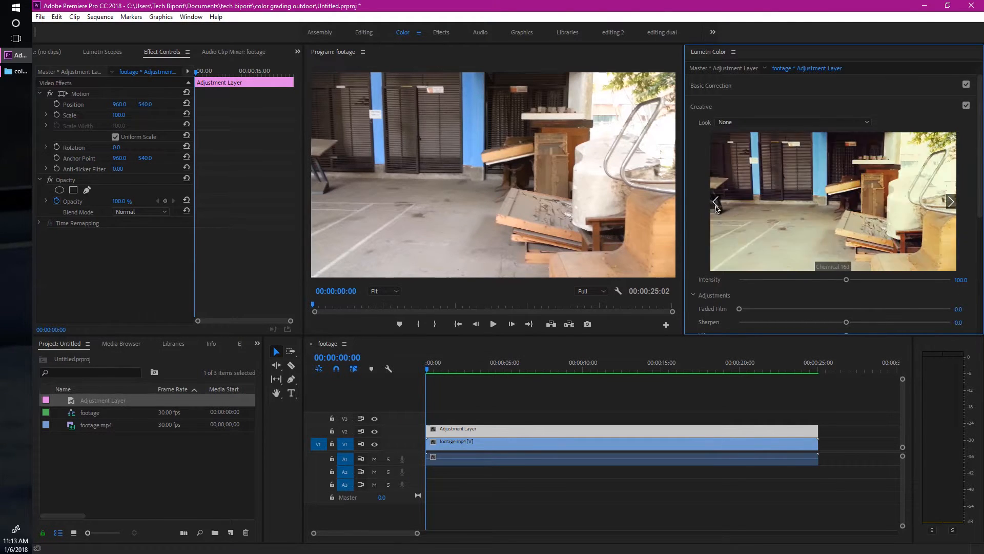
{"action": "left_click", "coordinate": [716, 205]}
{"action": "left_click", "coordinate": [716, 205]}
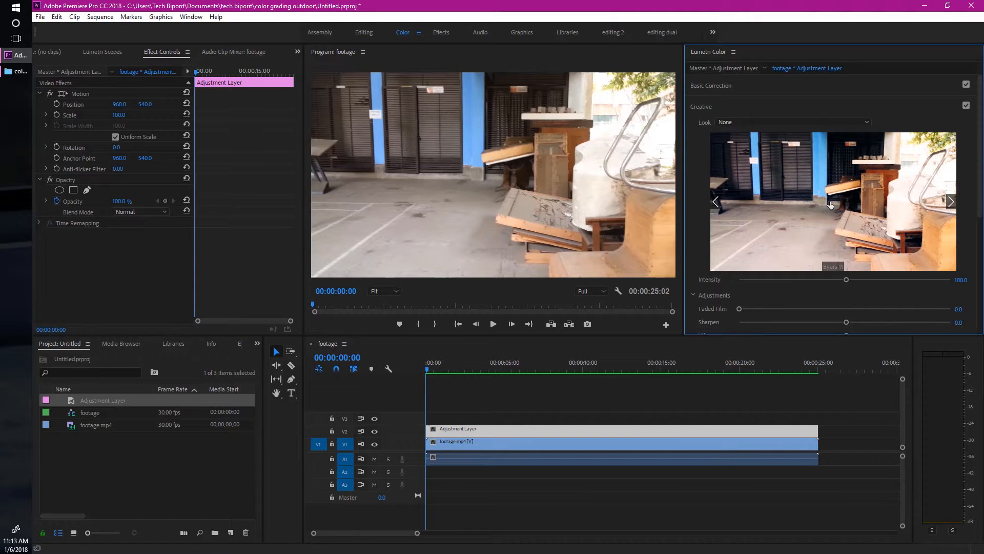
{"action": "left_click", "coordinate": [853, 222]}
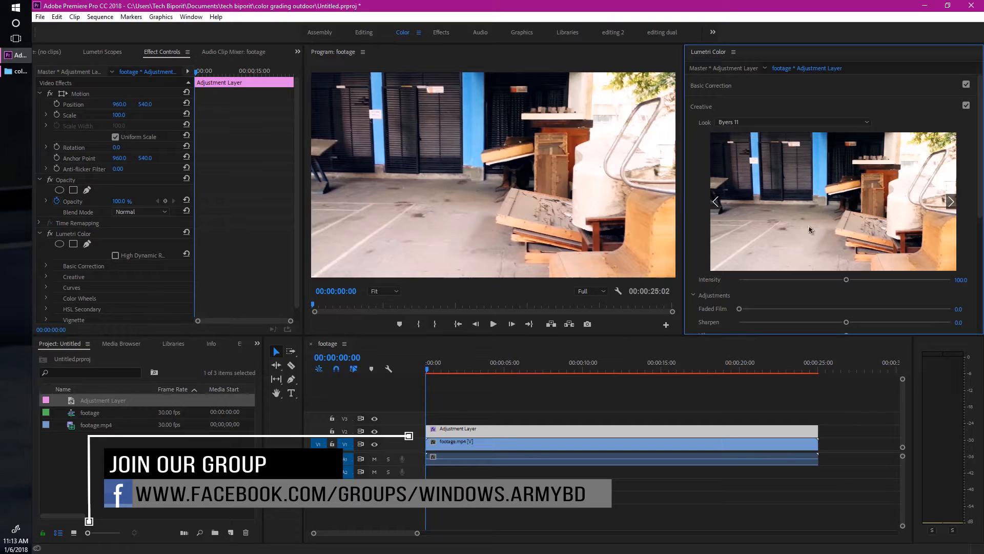
Step: Set the creative adjustments to Sharpen 9.9, Vibrance 5 and Saturation 110
{"action": "scroll", "coordinate": [788, 298], "scroll_direction": "down", "scroll_amount": 2}
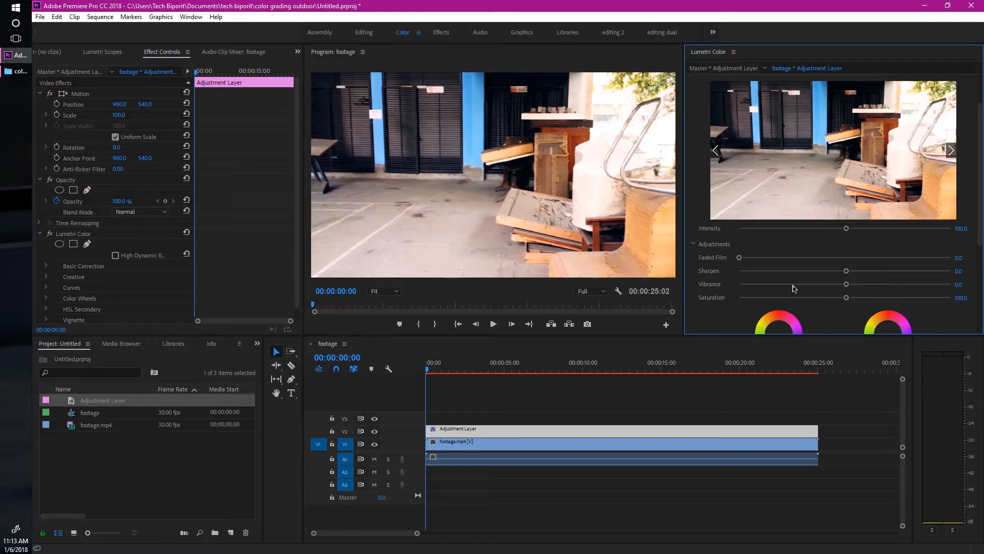
{"action": "left_click", "coordinate": [856, 272]}
{"action": "left_click", "coordinate": [958, 284]}
{"action": "key", "text": "Return"}
{"action": "left_click", "coordinate": [961, 297]}
{"action": "type", "text": "110"}
{"action": "key", "text": "Return"}
{"action": "scroll", "coordinate": [225, 273], "scroll_direction": "down", "scroll_amount": 1}
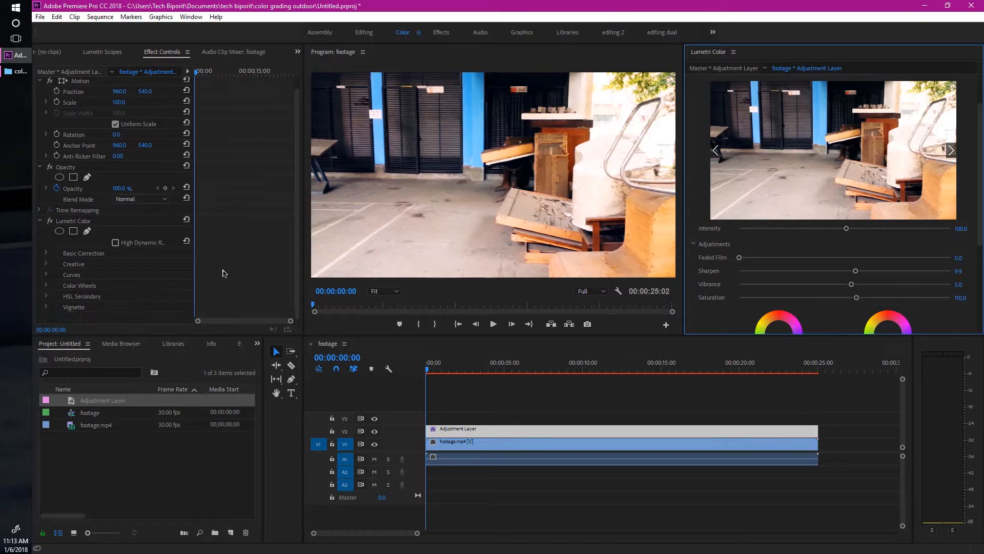
Step: Turn on keyframing for the creative Sharpen, Vibrance and Saturation values of the Lumetri Color effect
{"action": "left_click", "coordinate": [49, 266]}
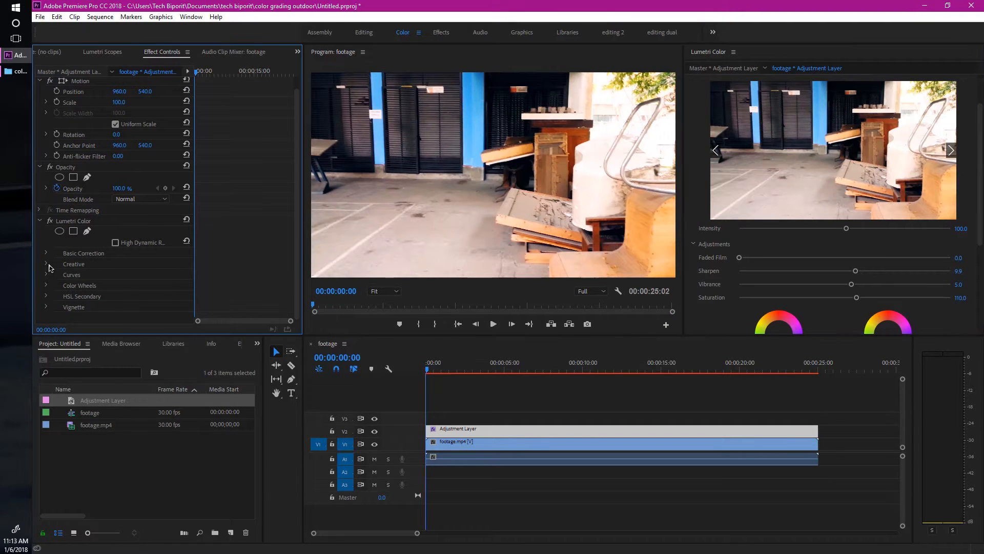
{"action": "scroll", "coordinate": [132, 203], "scroll_direction": "down", "scroll_amount": 3}
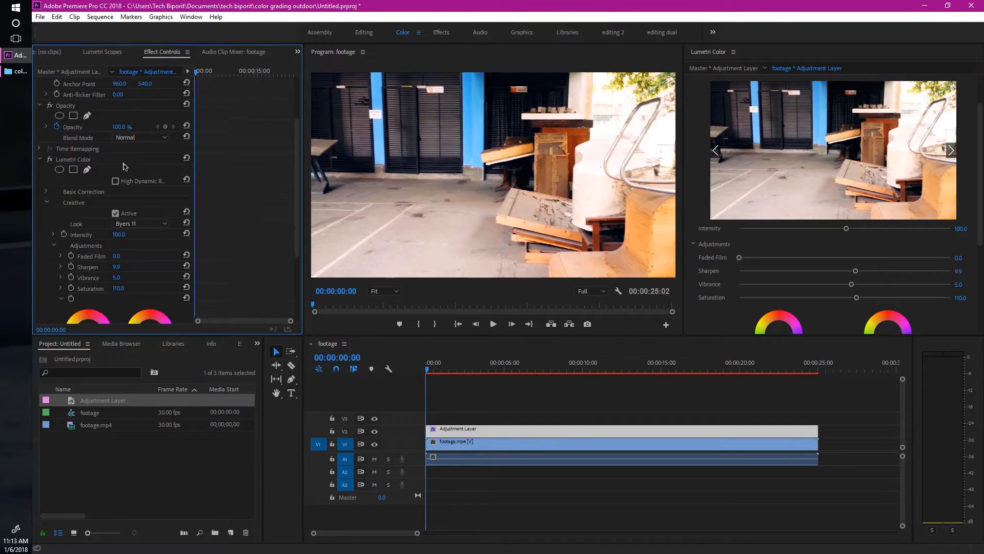
{"action": "left_click", "coordinate": [191, 17]}
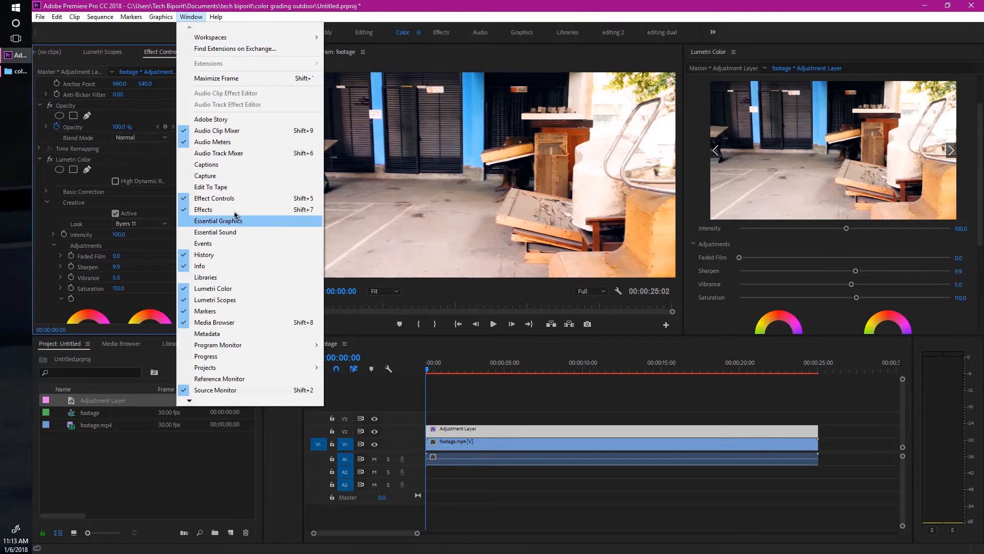
{"action": "left_click", "coordinate": [165, 196]}
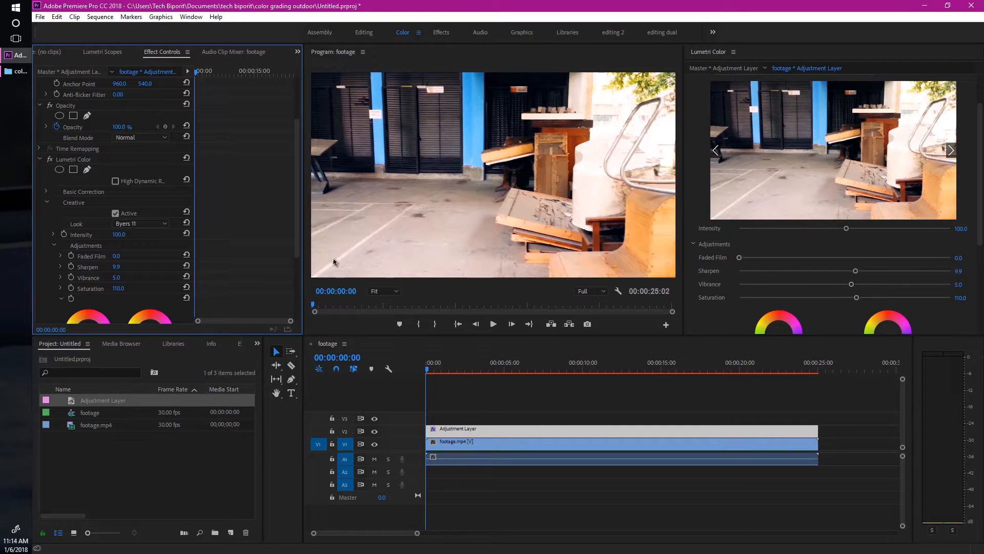
{"action": "left_click", "coordinate": [71, 267]}
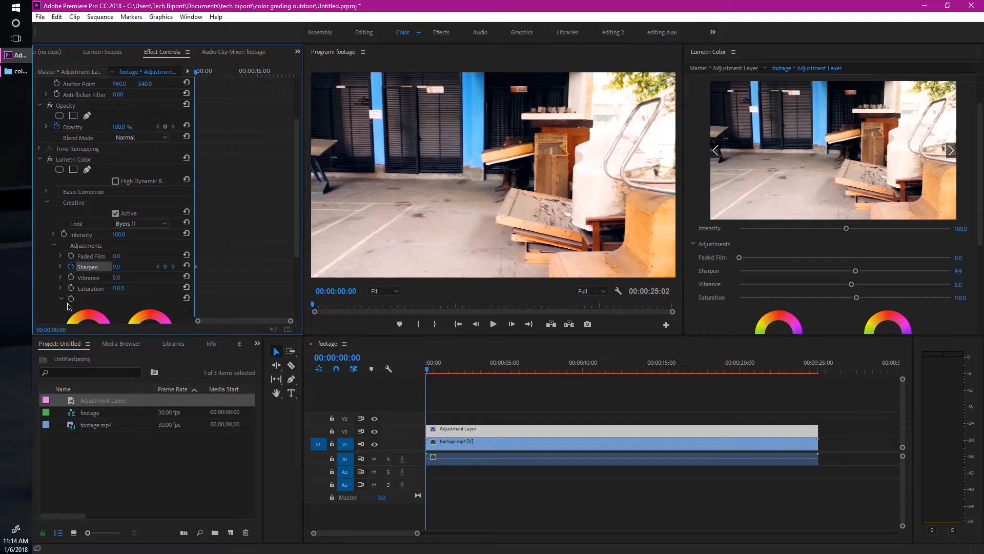
{"action": "left_click", "coordinate": [71, 277]}
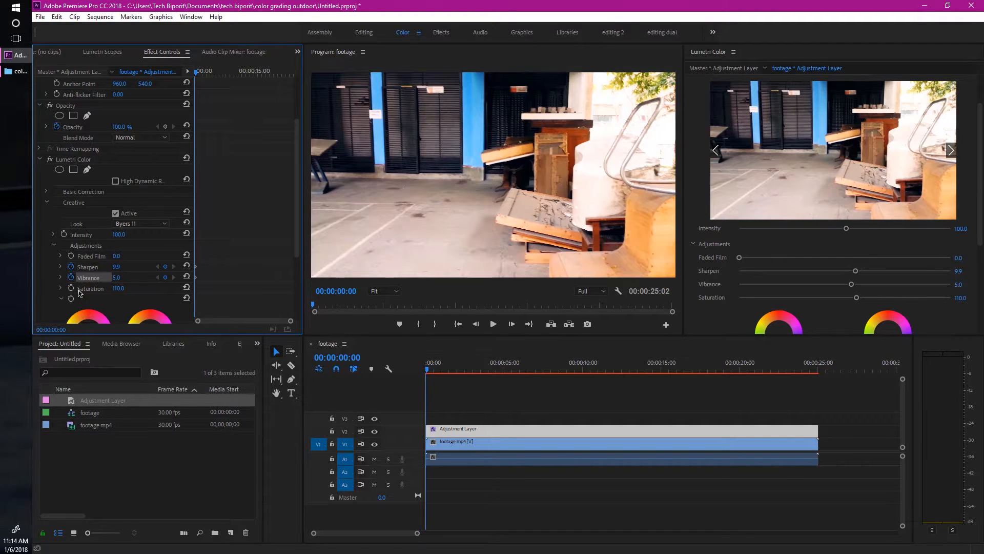
{"action": "left_click", "coordinate": [71, 287]}
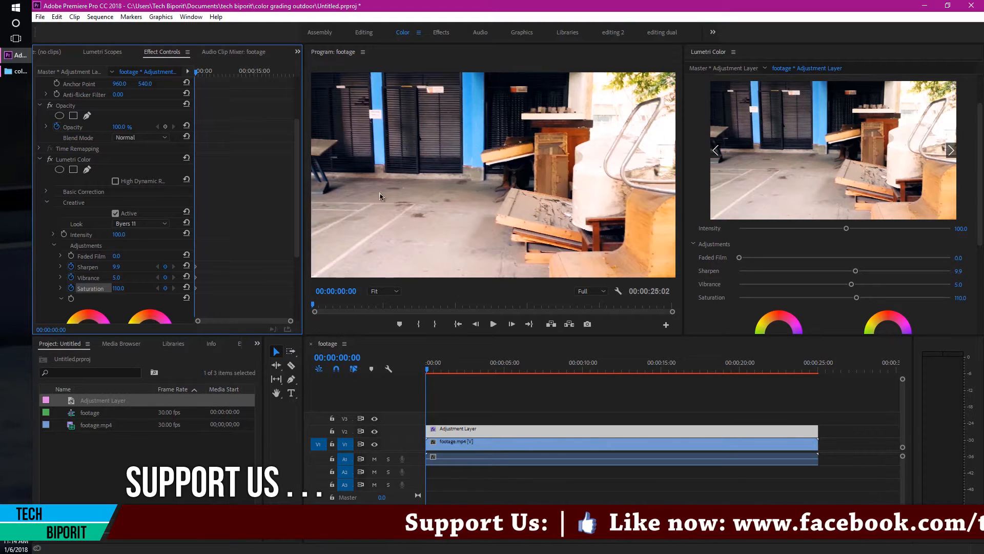
Step: Add control points for all six preset colours to the hue saturation curve and pull its green and yellow areas outward
{"action": "scroll", "coordinate": [737, 162], "scroll_direction": "down", "scroll_amount": 2}
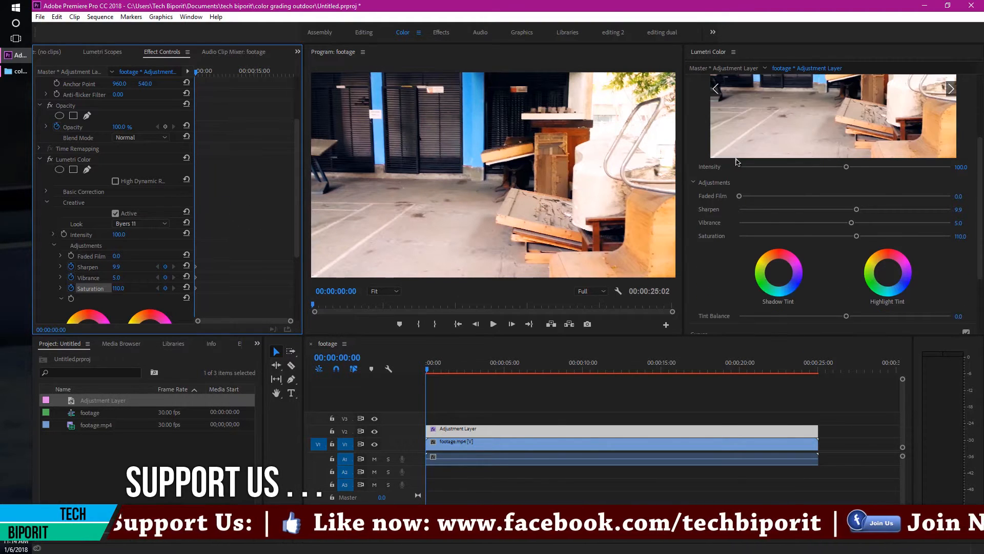
{"action": "scroll", "coordinate": [736, 162], "scroll_direction": "down", "scroll_amount": 3}
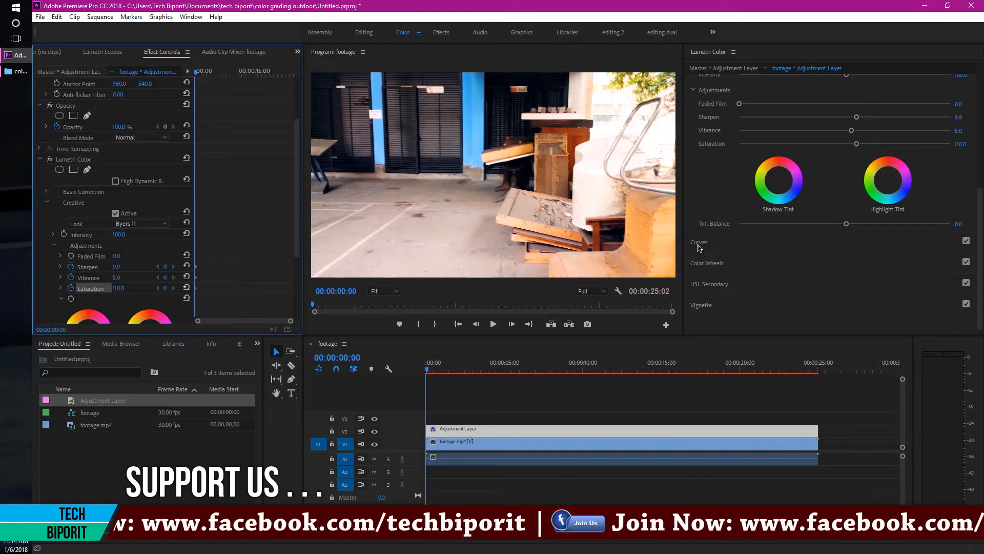
{"action": "left_click", "coordinate": [699, 246]}
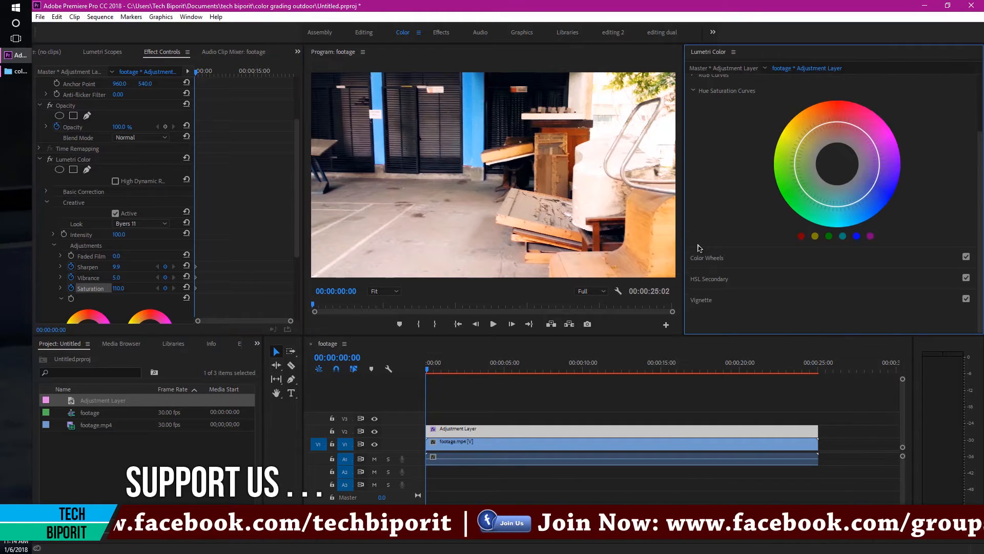
{"action": "left_click", "coordinate": [815, 236]}
{"action": "left_click", "coordinate": [829, 236]}
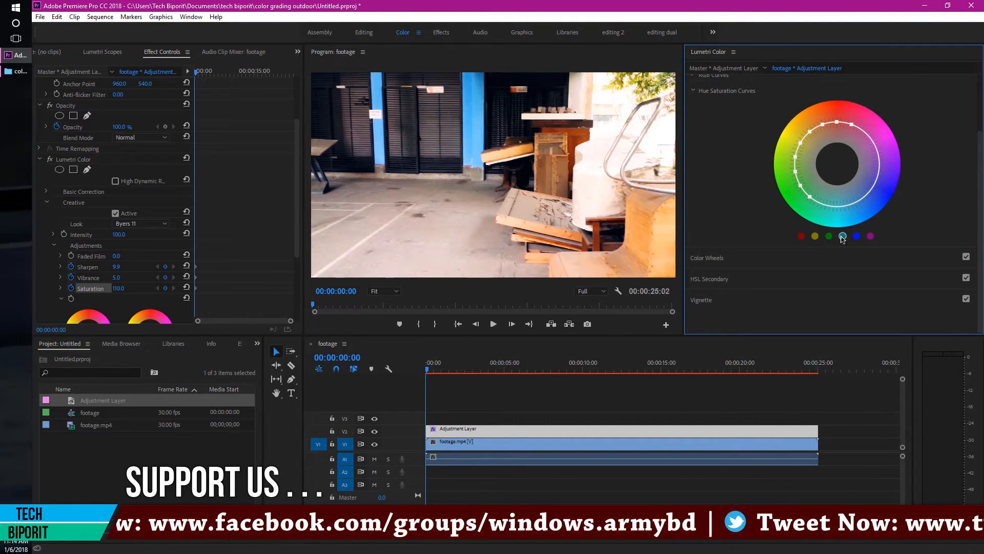
{"action": "left_click", "coordinate": [842, 236]}
{"action": "left_click", "coordinate": [856, 236]}
{"action": "left_click", "coordinate": [870, 237]}
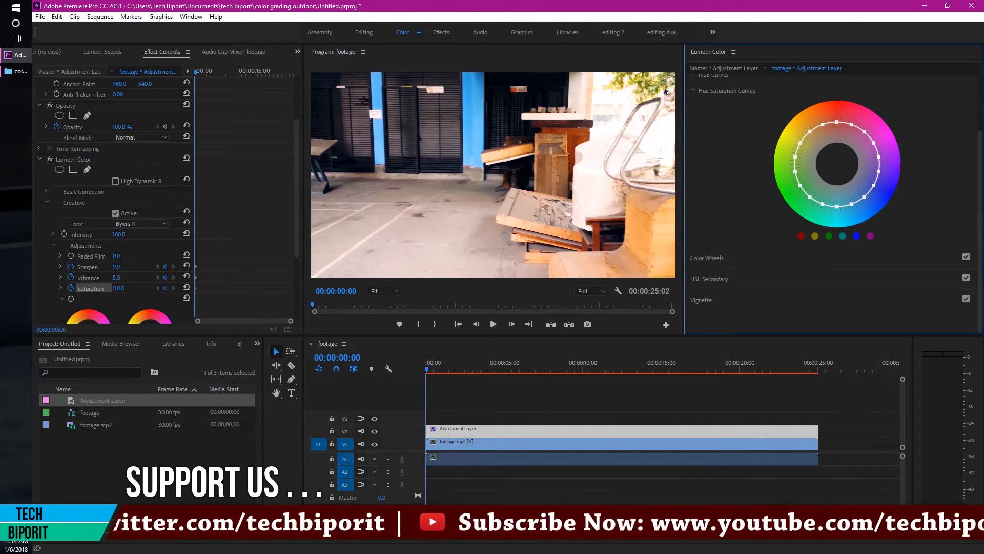
{"action": "left_click_drag", "start_coordinate": [802, 192], "coordinate": [791, 194]}
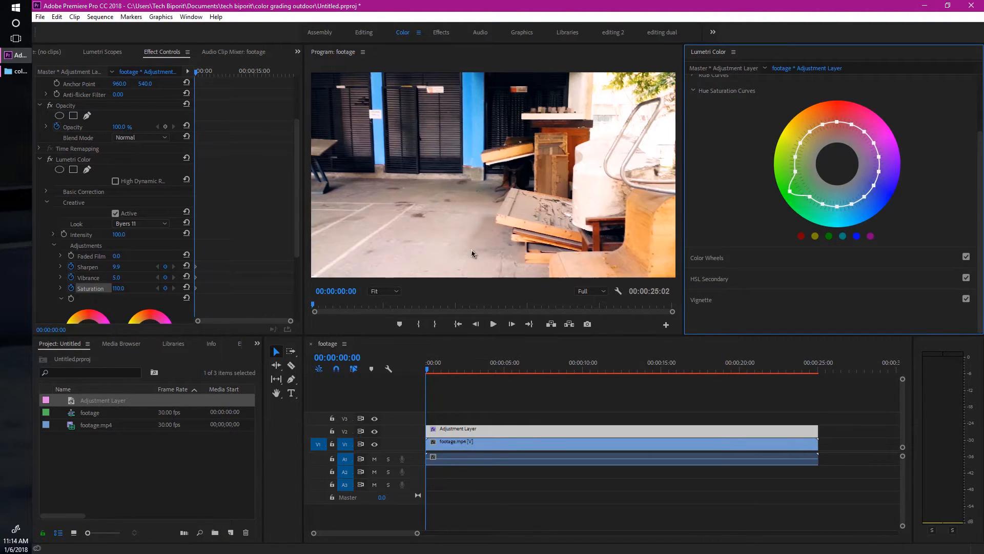
{"action": "left_click_drag", "start_coordinate": [798, 144], "coordinate": [796, 135]}
Step: In the color wheels, shift the shadows and midtones toward cyan-blue and the highlights slightly toward green
{"action": "left_click", "coordinate": [723, 265]}
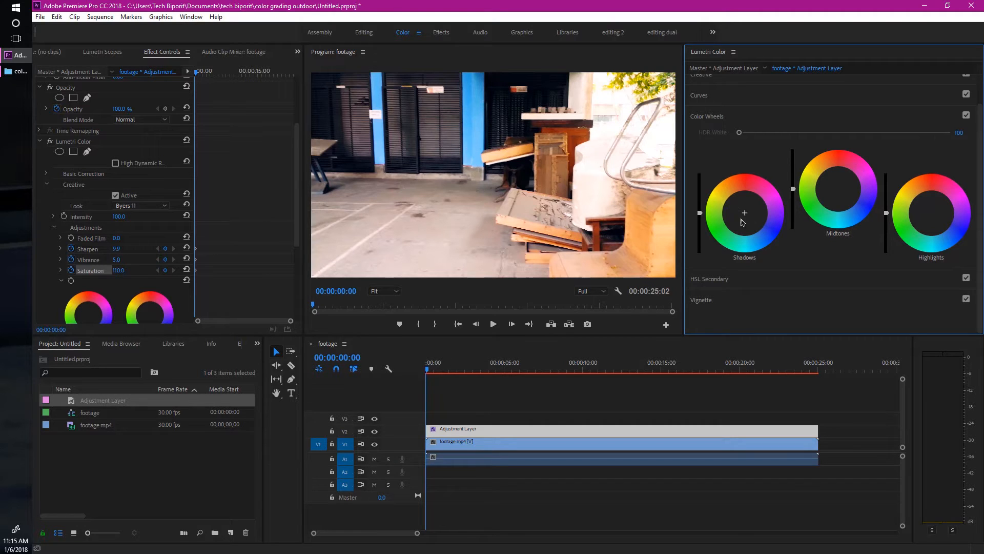
{"action": "left_click_drag", "start_coordinate": [752, 245], "coordinate": [748, 238]}
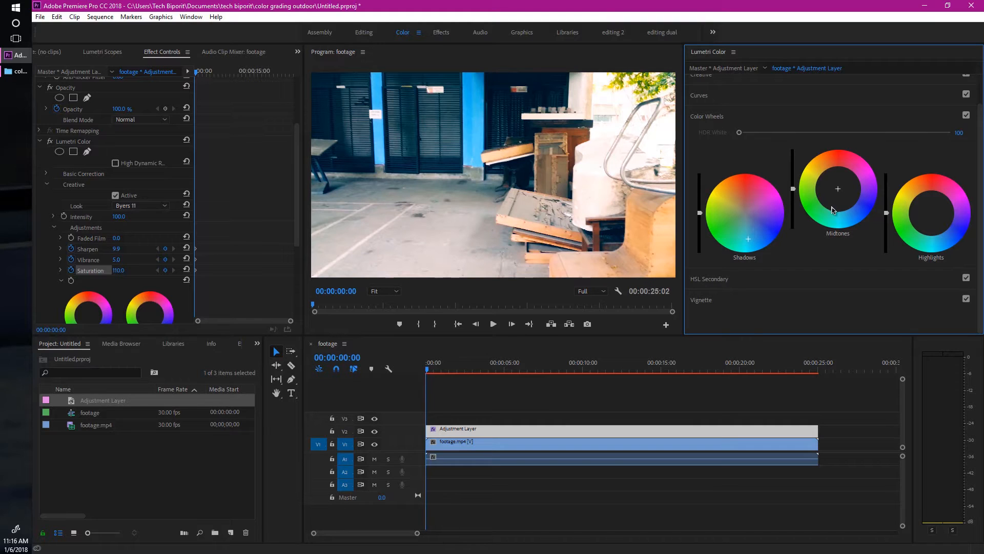
{"action": "left_click_drag", "start_coordinate": [833, 217], "coordinate": [834, 204]}
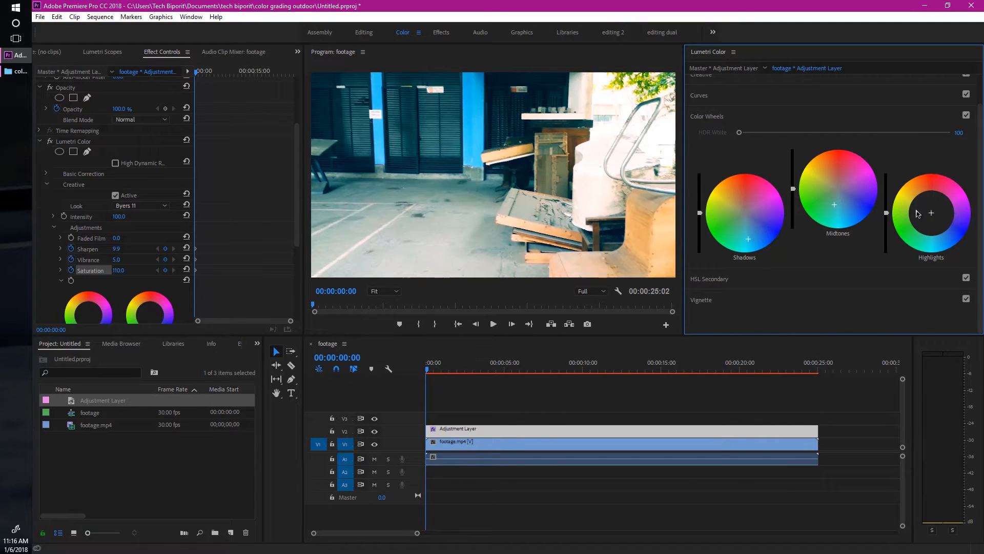
{"action": "left_click_drag", "start_coordinate": [917, 213], "coordinate": [925, 217]}
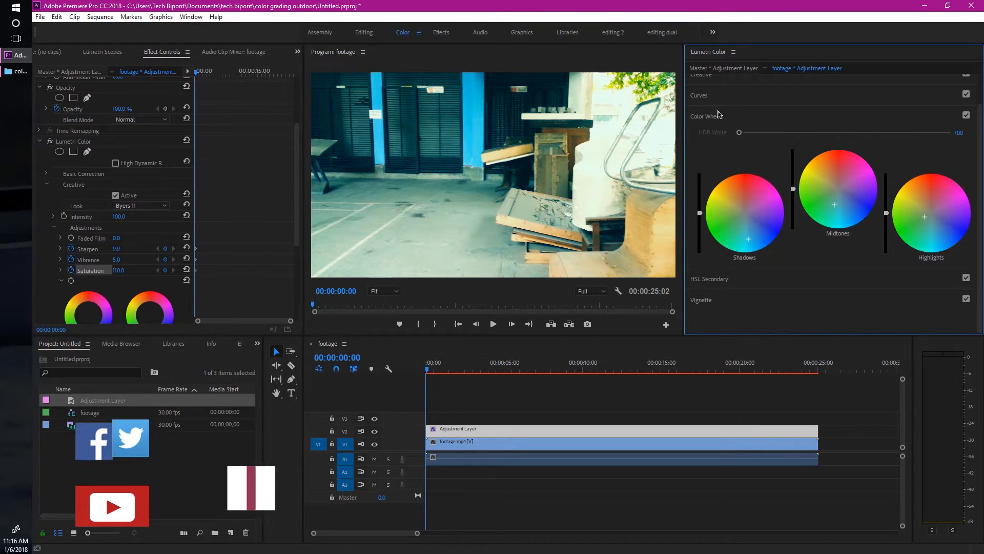
Step: Turn on keyframing for the color wheels of the adjustment layer's Lumetri Color effect
{"action": "scroll", "coordinate": [251, 197], "scroll_direction": "down", "scroll_amount": 5}
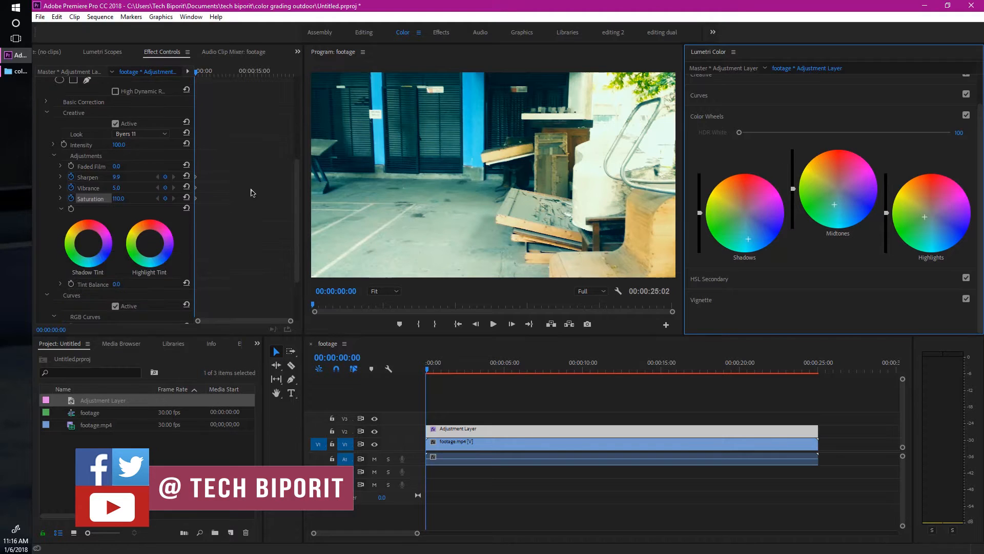
{"action": "left_click", "coordinate": [46, 285]}
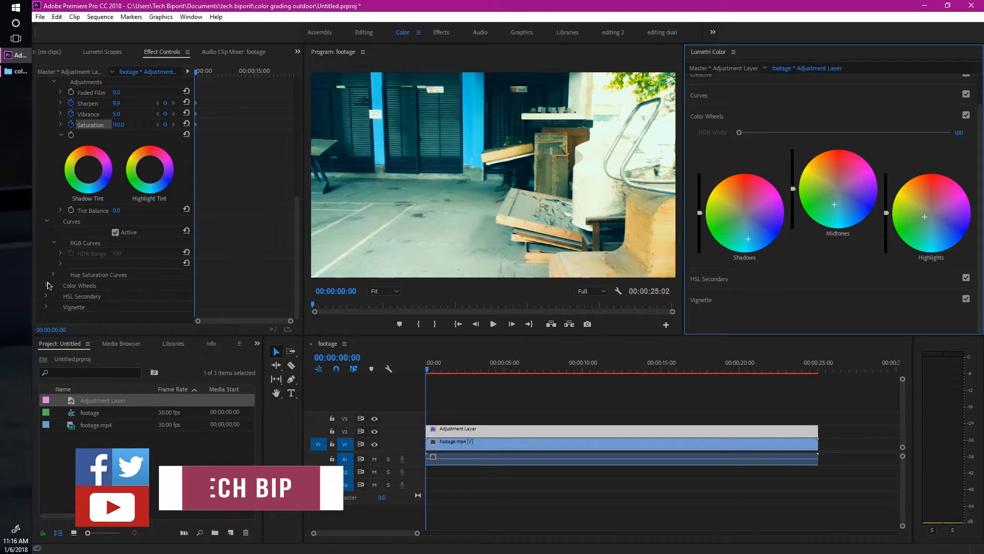
{"action": "scroll", "coordinate": [245, 221], "scroll_direction": "down", "scroll_amount": 5}
{"action": "scroll", "coordinate": [247, 221], "scroll_direction": "down", "scroll_amount": 1}
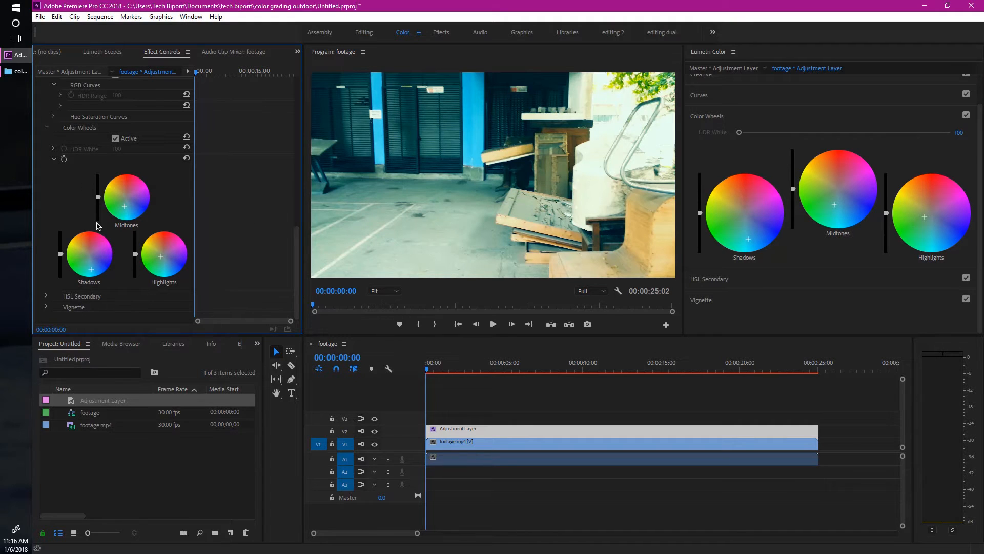
{"action": "left_click", "coordinate": [64, 160]}
Step: Try the vignette Amount with lightened edges and with darkened edges at -3.0, and reset it to 0
{"action": "left_click", "coordinate": [732, 300]}
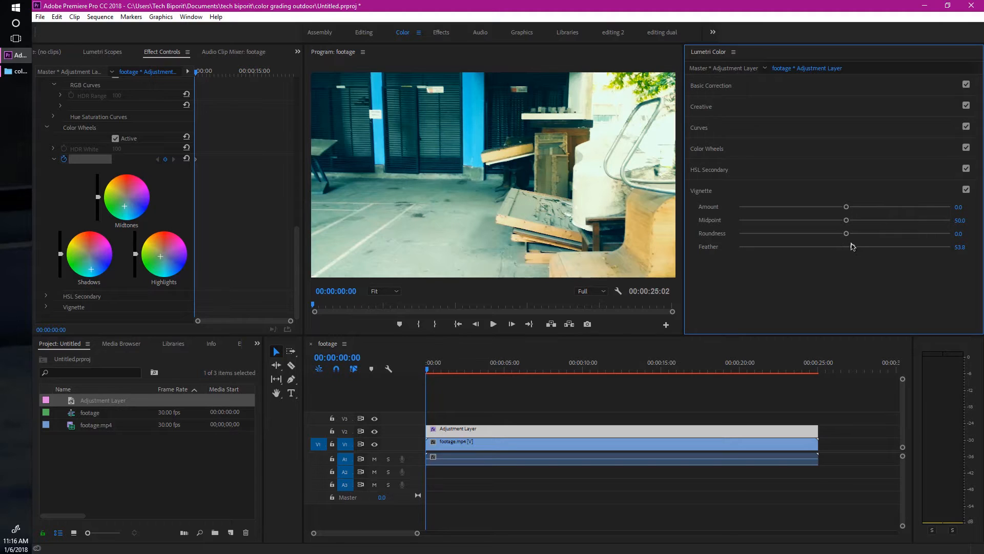
{"action": "left_click_drag", "start_coordinate": [848, 210], "coordinate": [983, 203]}
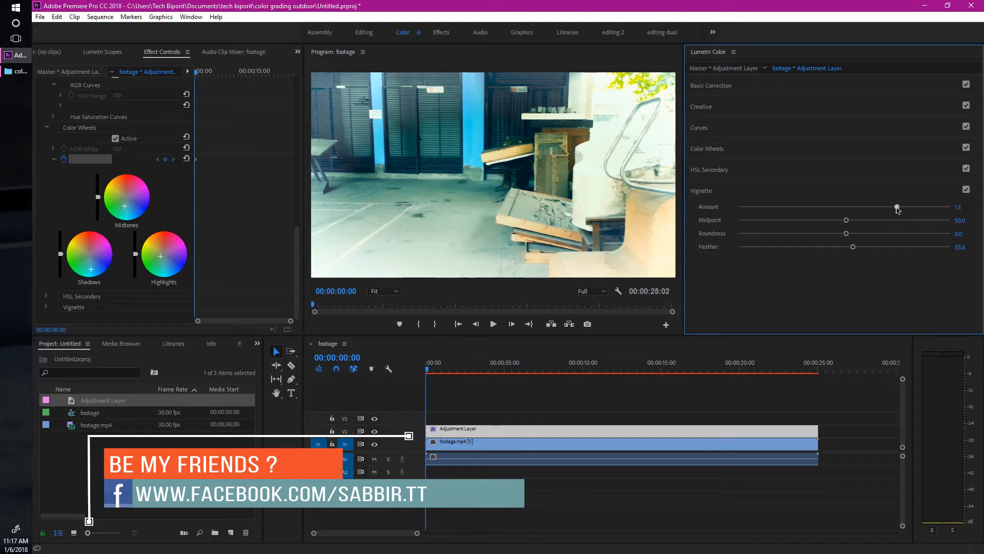
{"action": "left_click_drag", "start_coordinate": [896, 207], "coordinate": [625, 203]}
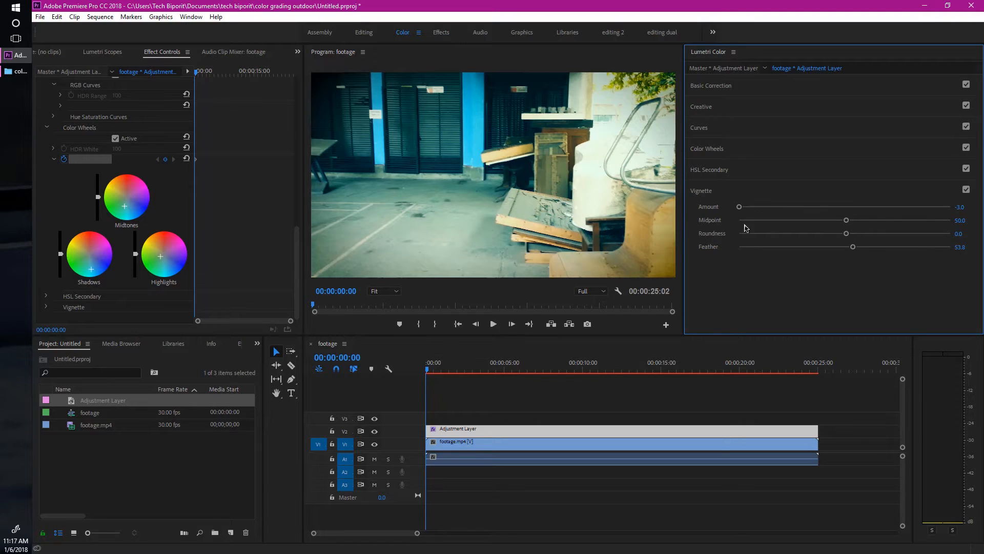
{"action": "left_click", "coordinate": [960, 207]}
{"action": "type", "text": "0"}
{"action": "key", "text": "Return"}
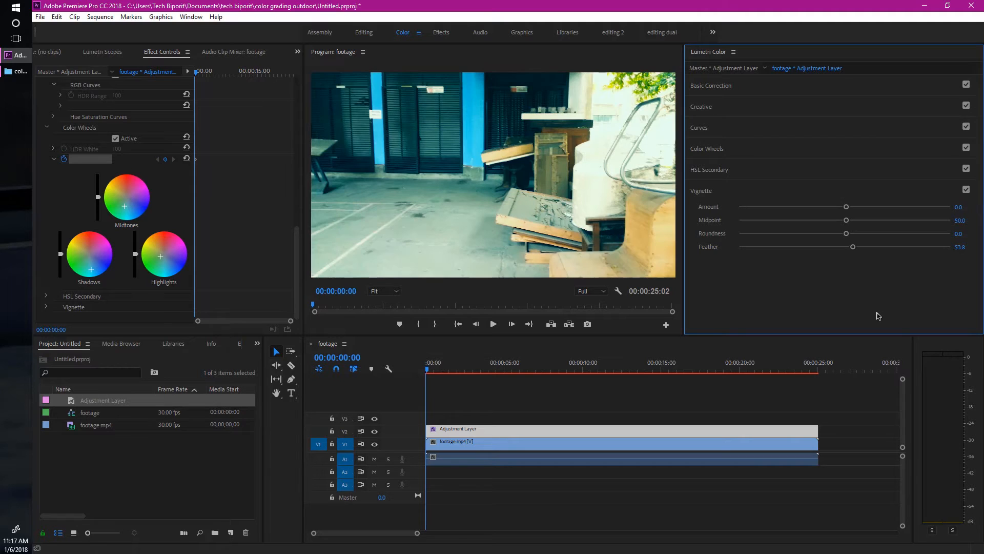
Step: Scrub through the first five seconds of the sequence to check the graded footage
{"action": "left_click", "coordinate": [429, 369]}
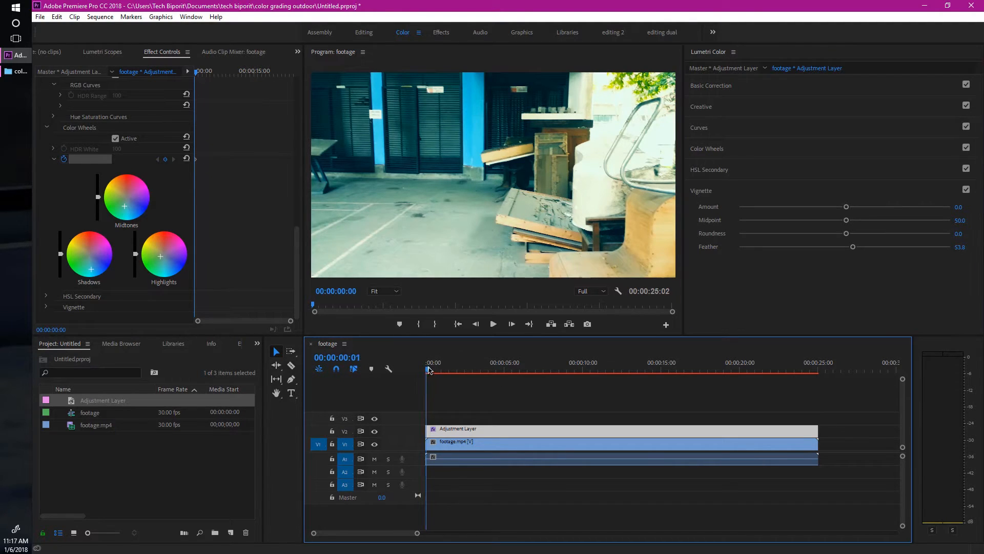
{"action": "left_click_drag", "start_coordinate": [429, 369], "coordinate": [502, 372]}
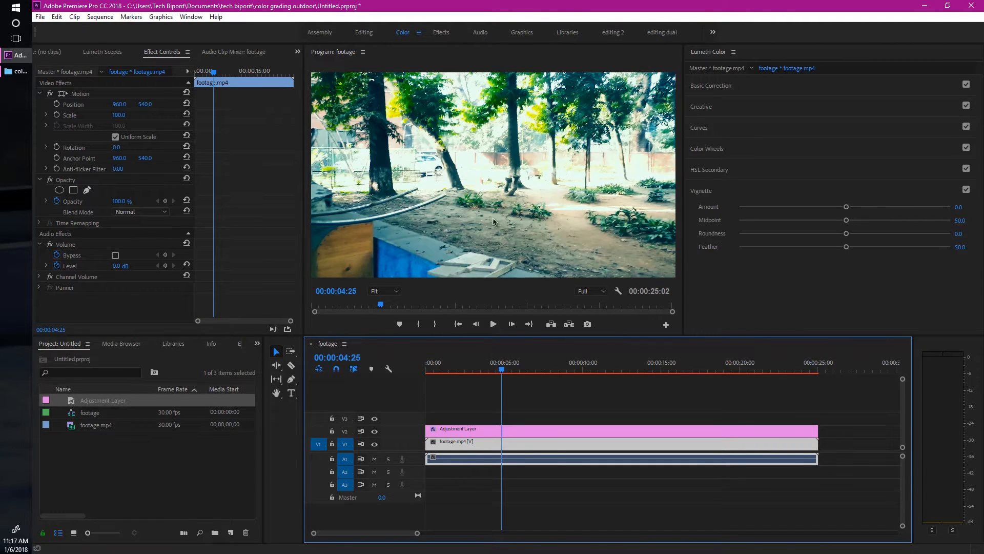
{"action": "left_click", "coordinate": [488, 371]}
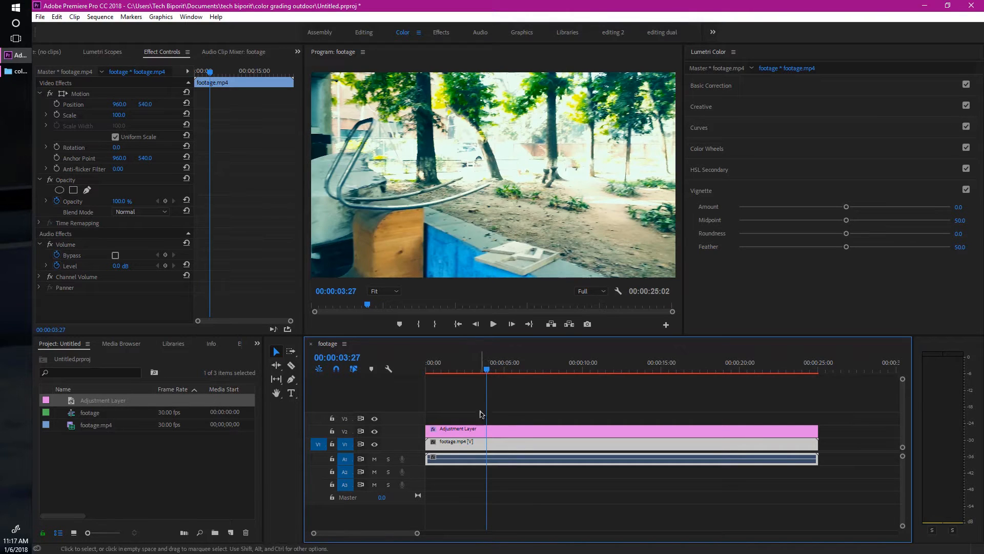
Step: At the sequence start, set the adjustment layer's basic tone to Exposure -0.2, Contrast 10.9, Highlights 7.0, Shadows 6.5 and Blacks -8.0
{"action": "left_click", "coordinate": [487, 431]}
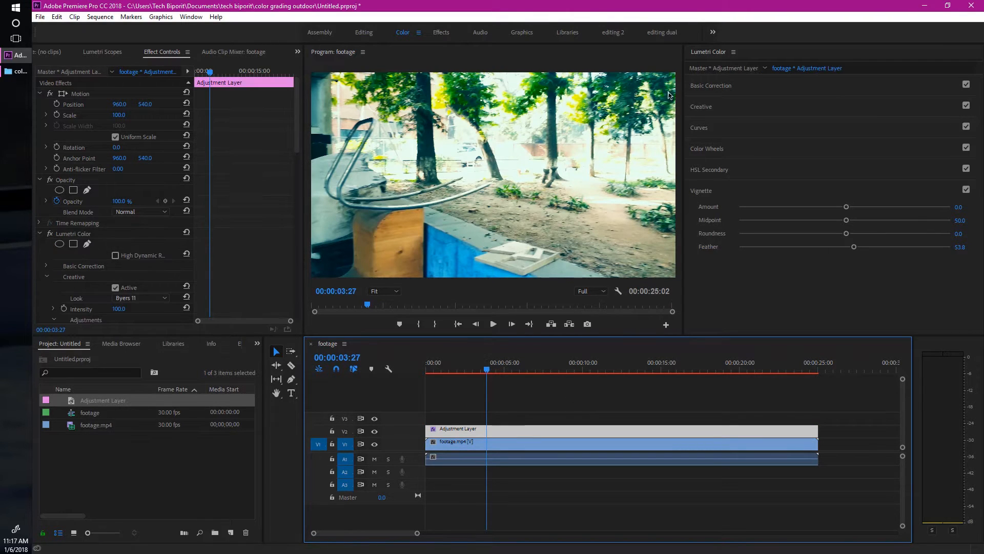
{"action": "left_click", "coordinate": [700, 86]}
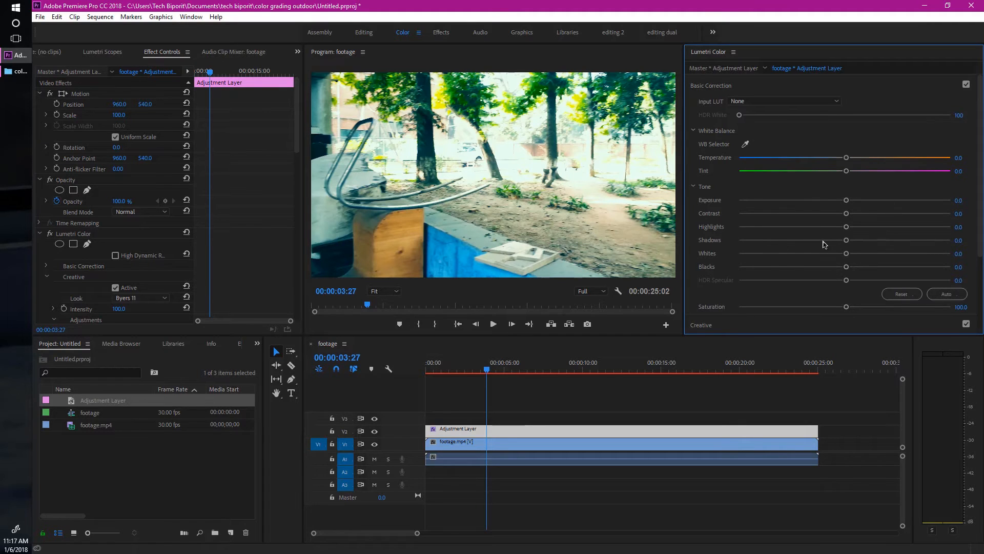
{"action": "left_click_drag", "start_coordinate": [490, 369], "coordinate": [427, 369]}
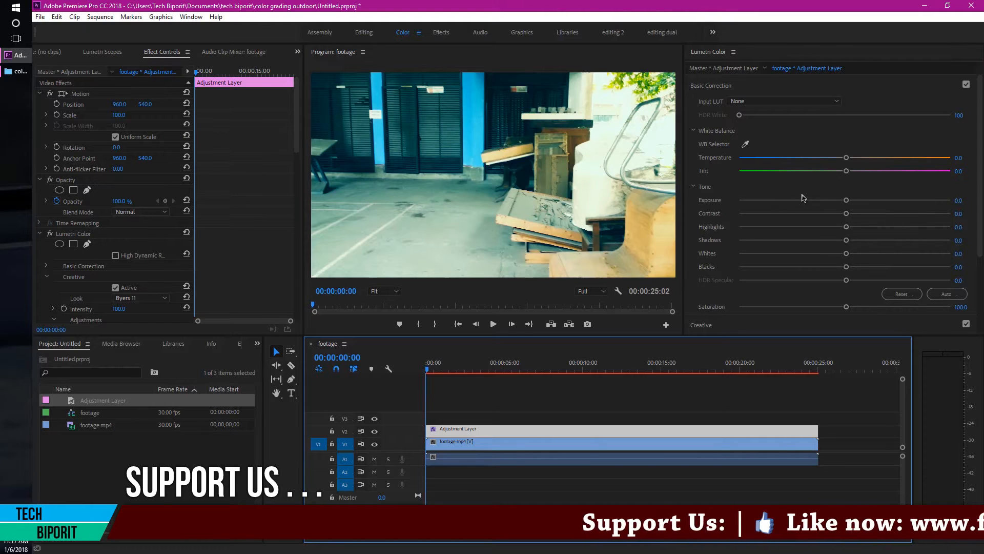
{"action": "left_click", "coordinate": [855, 200]}
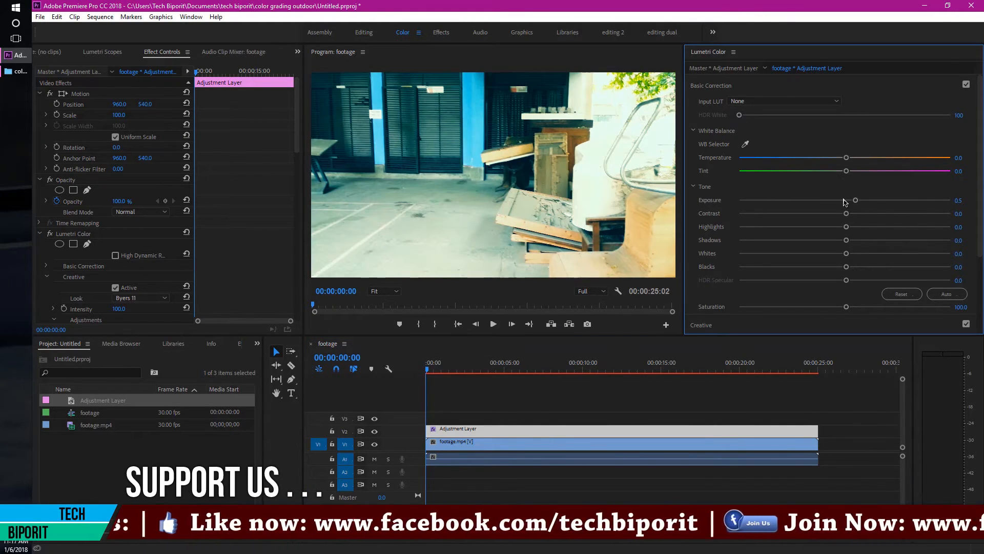
{"action": "left_click", "coordinate": [841, 200]}
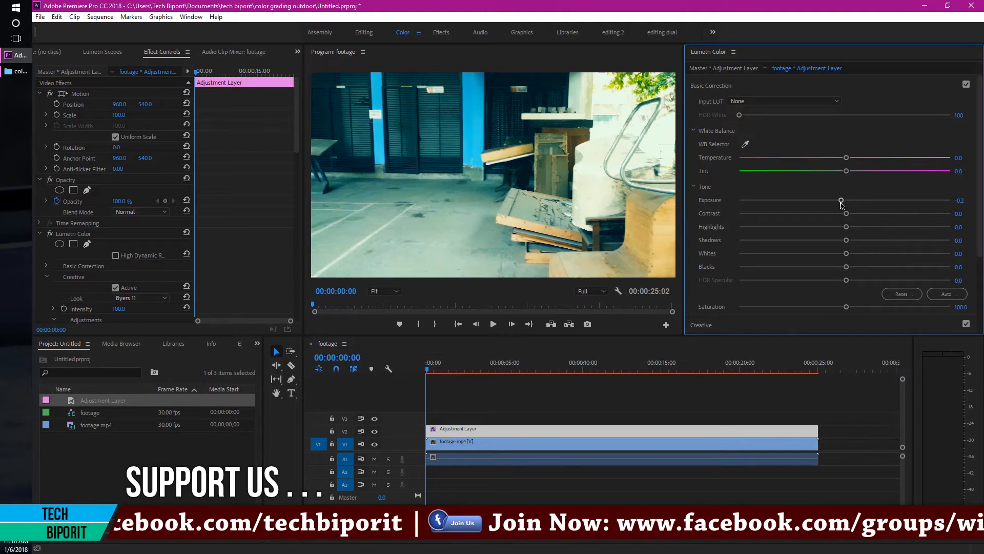
{"action": "left_click_drag", "start_coordinate": [846, 213], "coordinate": [857, 213]}
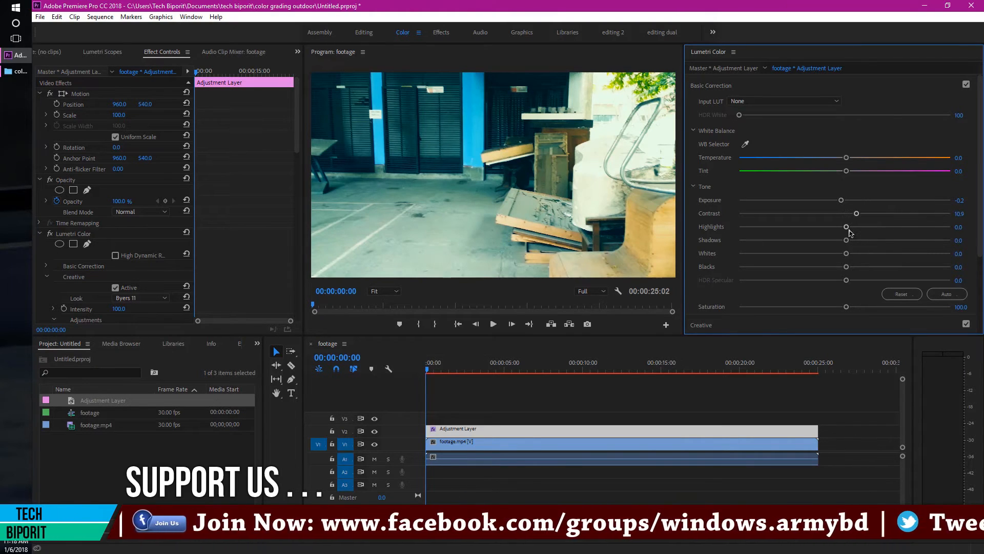
{"action": "left_click", "coordinate": [852, 227]}
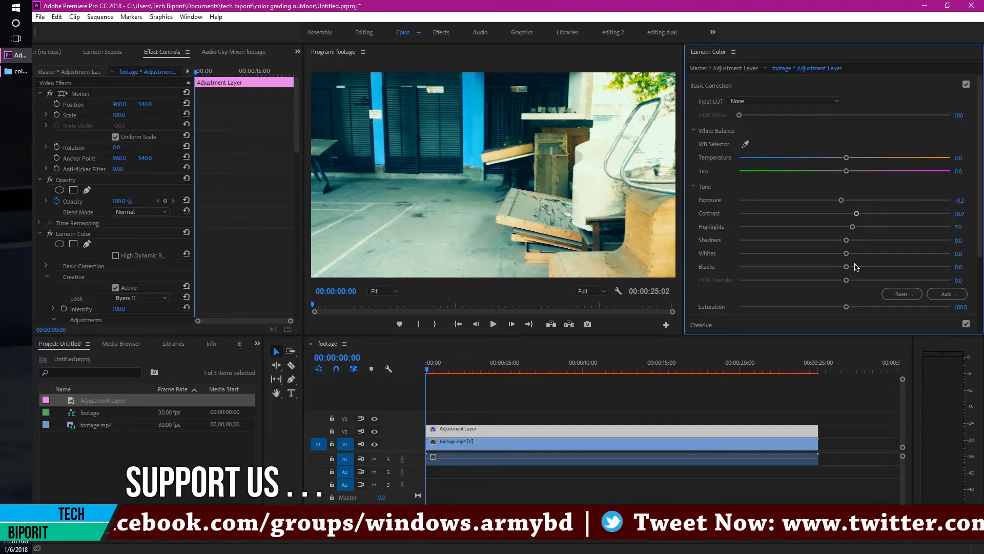
{"action": "left_click_drag", "start_coordinate": [846, 267], "coordinate": [852, 240]}
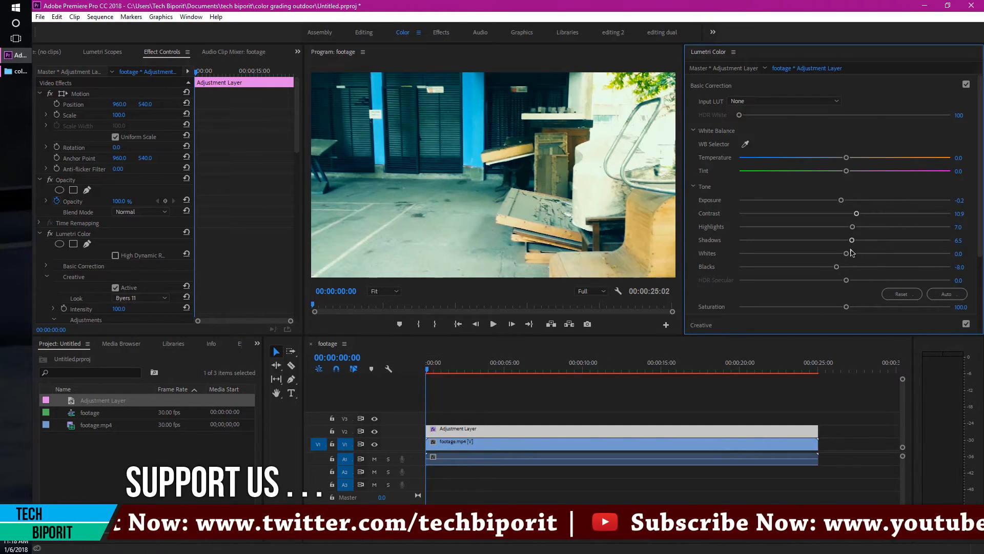
Step: Turn on keyframing for the basic correction Exposure, Contrast, Highlights, Shadows and Blacks at the sequence start
{"action": "scroll", "coordinate": [77, 153], "scroll_direction": "down", "scroll_amount": 4}
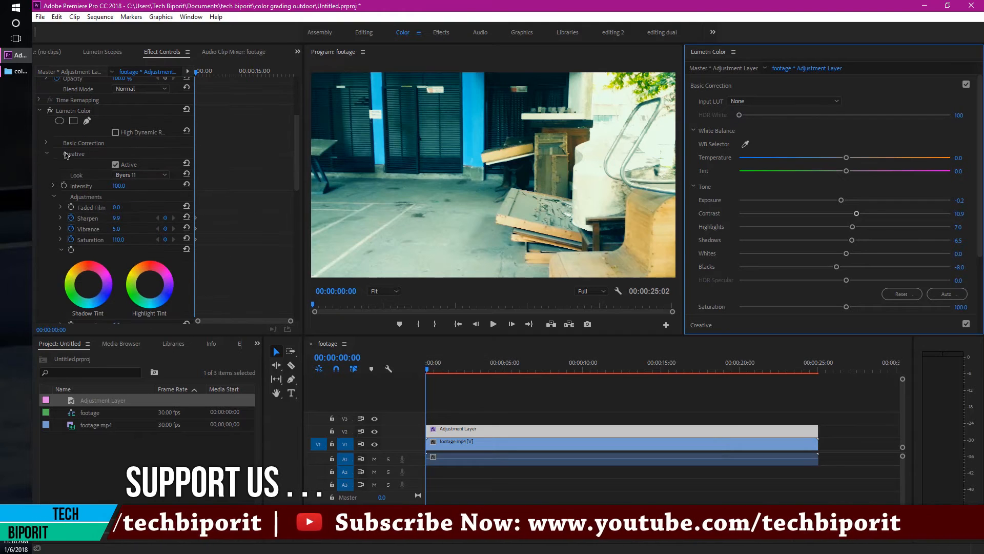
{"action": "left_click", "coordinate": [46, 143]}
{"action": "scroll", "coordinate": [69, 176], "scroll_direction": "down", "scroll_amount": 3}
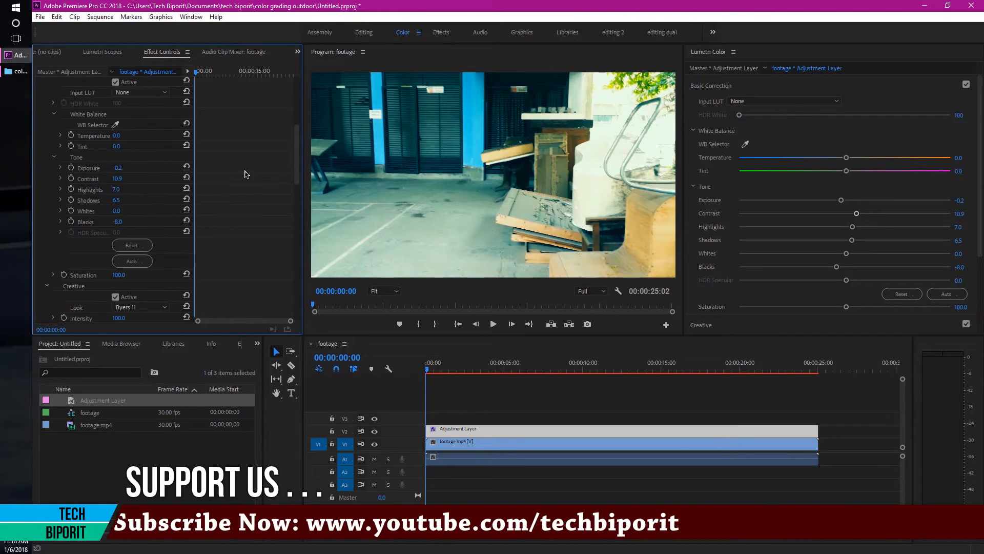
{"action": "left_click", "coordinate": [72, 167]}
{"action": "left_click", "coordinate": [71, 179]}
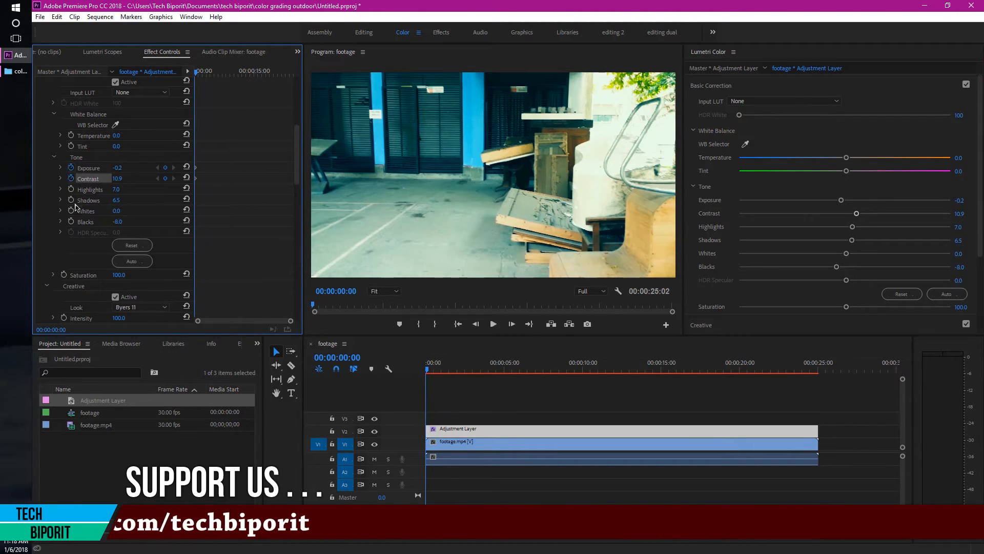
{"action": "left_click", "coordinate": [71, 189]}
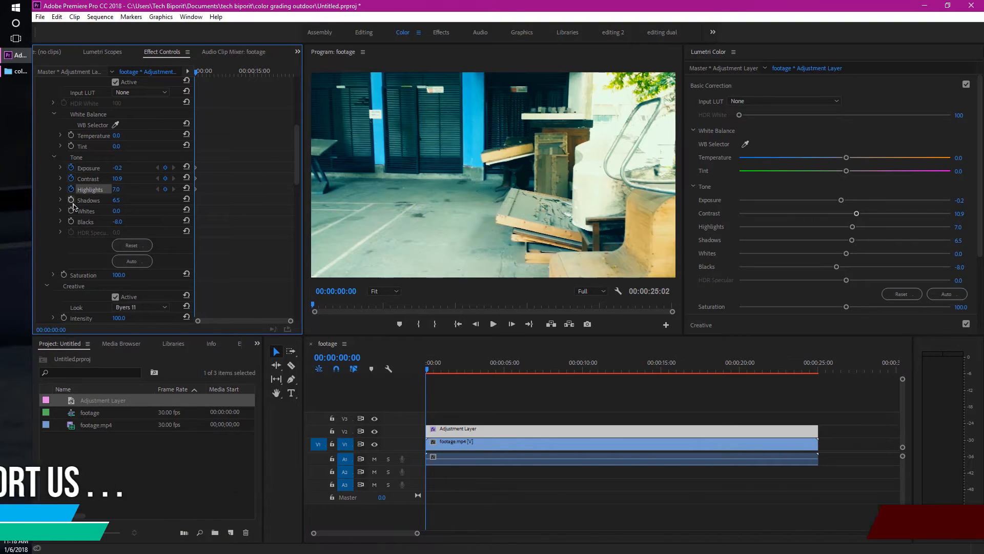
{"action": "left_click", "coordinate": [71, 200]}
{"action": "left_click", "coordinate": [72, 222]}
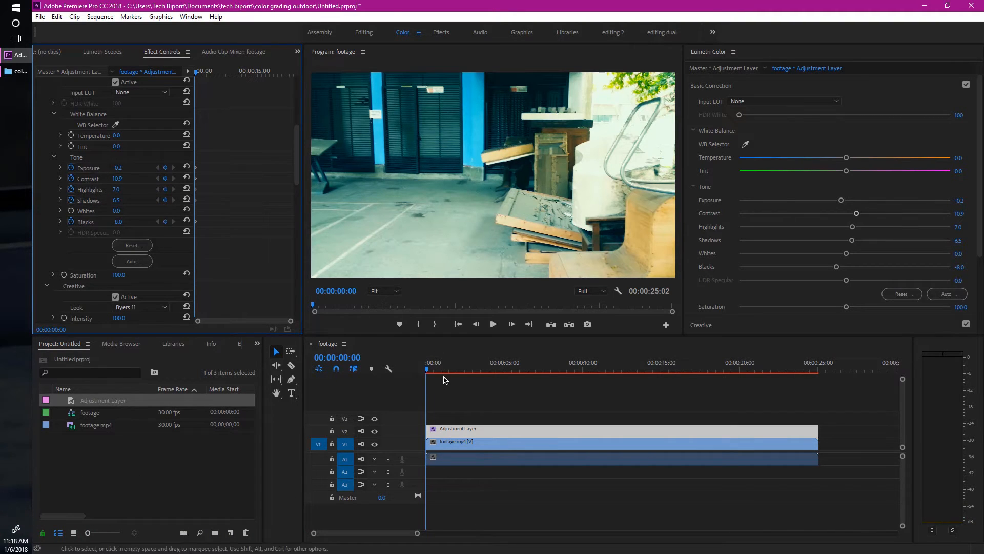
Step: Copy the starting Exposure, Contrast, Highlights, Shadows and Blacks keyframes to 00:00:03:16
{"action": "left_click_drag", "start_coordinate": [450, 371], "coordinate": [484, 375]}
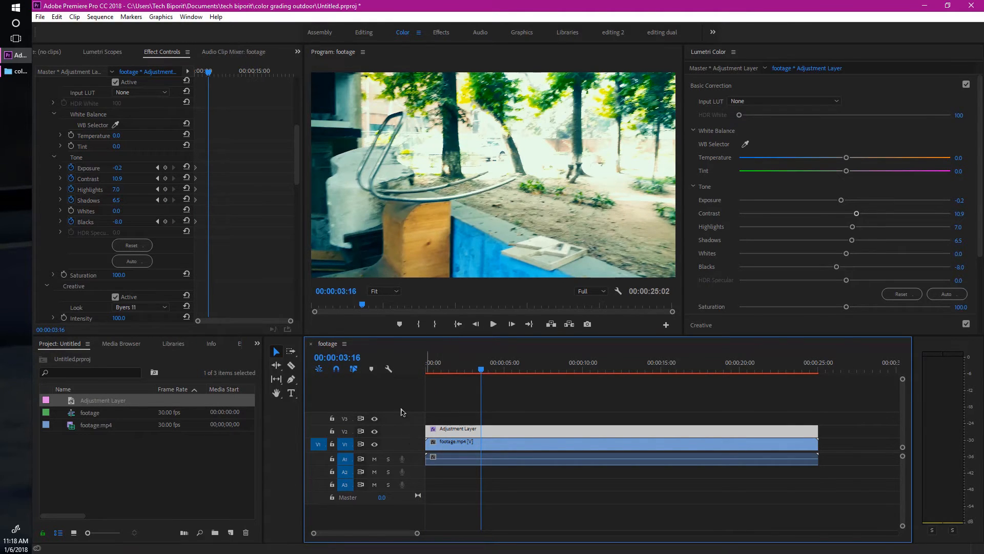
{"action": "left_click", "coordinate": [243, 211]}
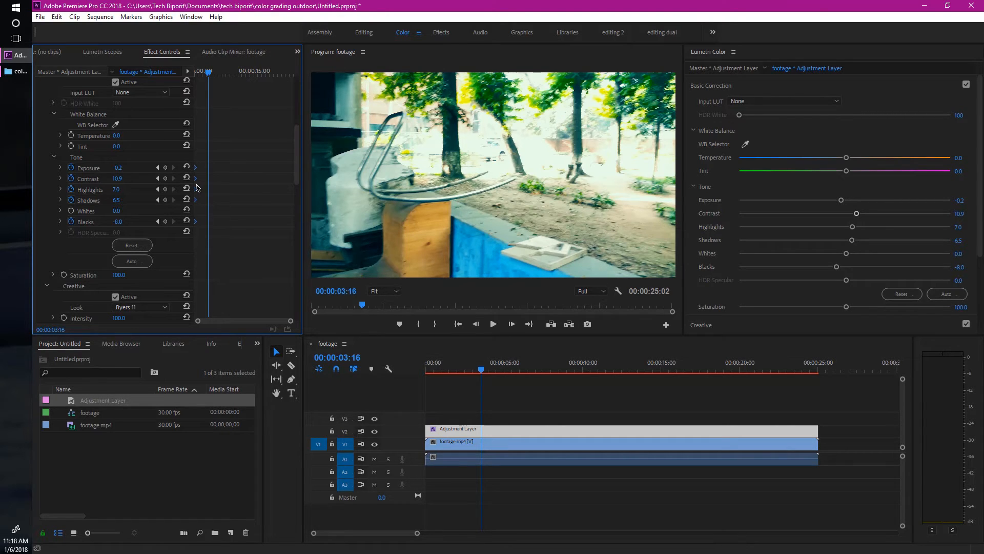
{"action": "key", "text": "ctrl+v"}
Step: At 00:00:06:12, set the adjustment layer's white balance Tint to -8.5
{"action": "left_click_drag", "start_coordinate": [494, 370], "coordinate": [529, 377]}
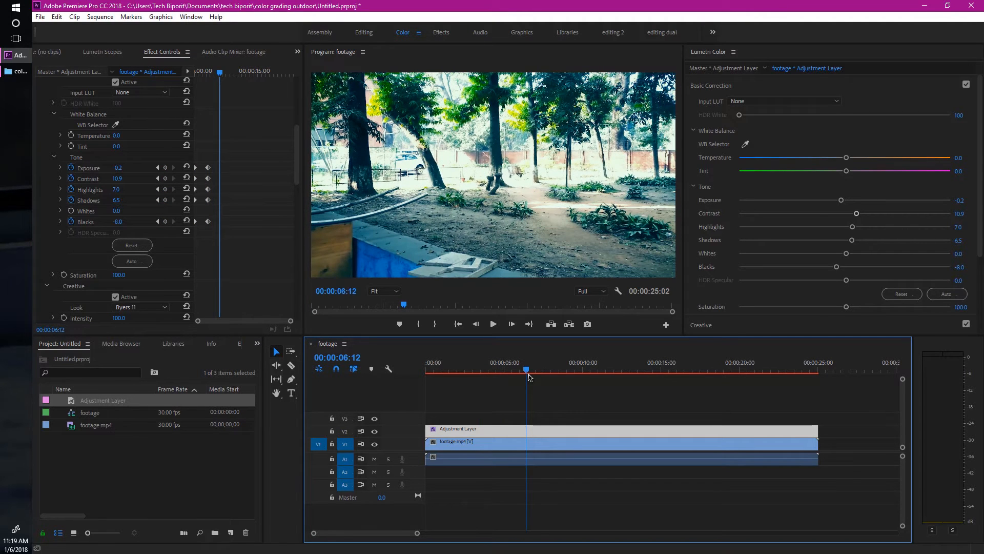
{"action": "left_click", "coordinate": [538, 411]}
{"action": "left_click_drag", "start_coordinate": [541, 419], "coordinate": [542, 427]}
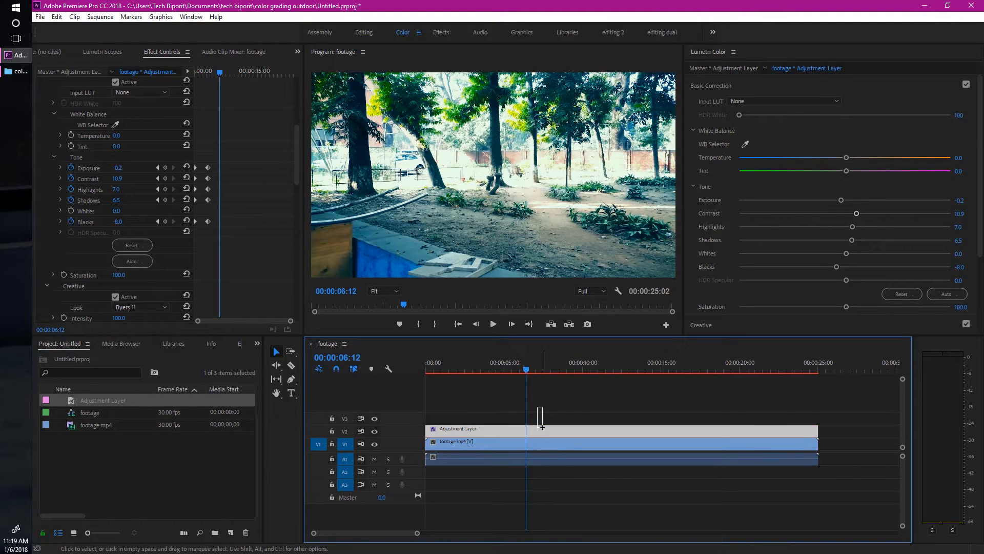
{"action": "scroll", "coordinate": [736, 207], "scroll_direction": "down", "scroll_amount": 1}
{"action": "scroll", "coordinate": [737, 206], "scroll_direction": "up", "scroll_amount": 1}
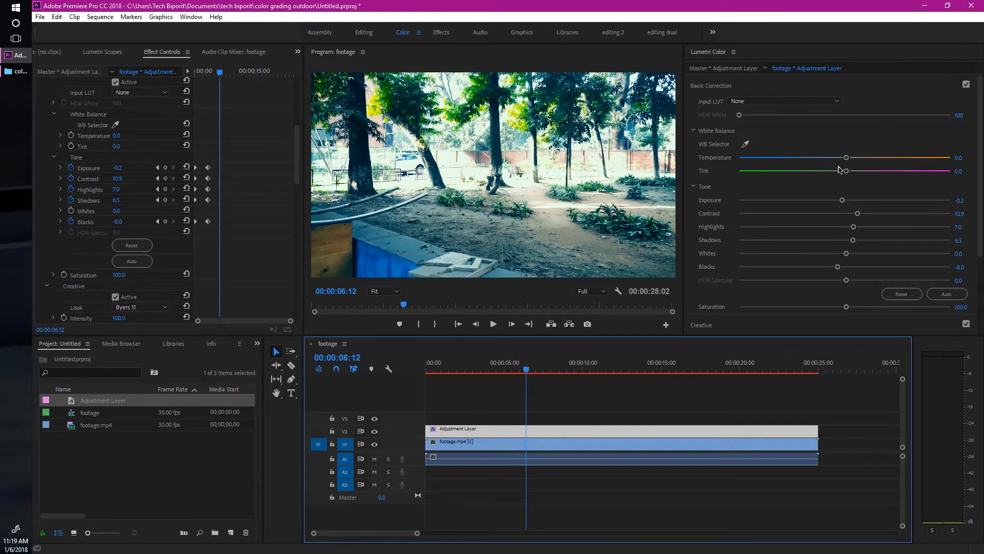
{"action": "left_click_drag", "start_coordinate": [839, 169], "coordinate": [837, 171]}
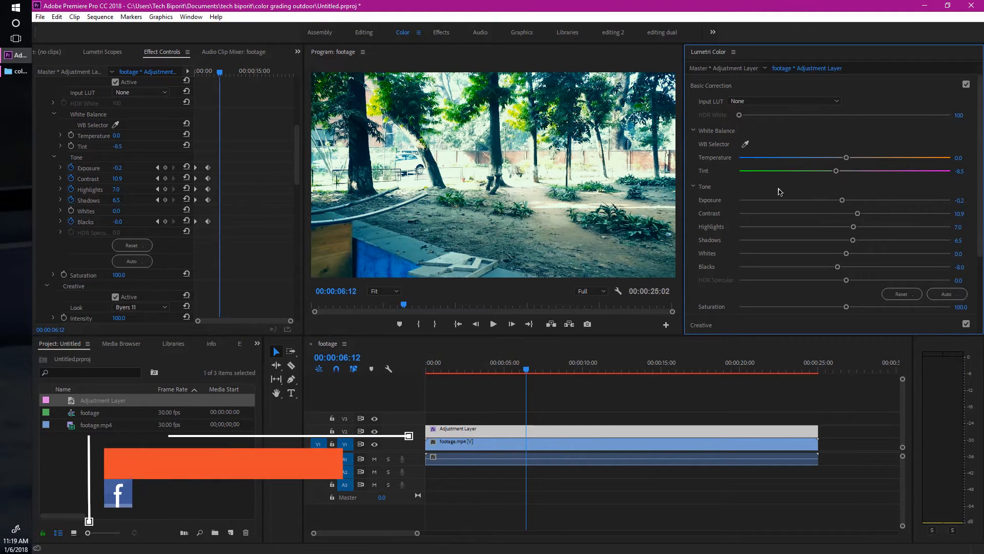
Step: Turn on keyframing for the white balance Tint at 00:00:06:12
{"action": "scroll", "coordinate": [210, 204], "scroll_direction": "up", "scroll_amount": 5}
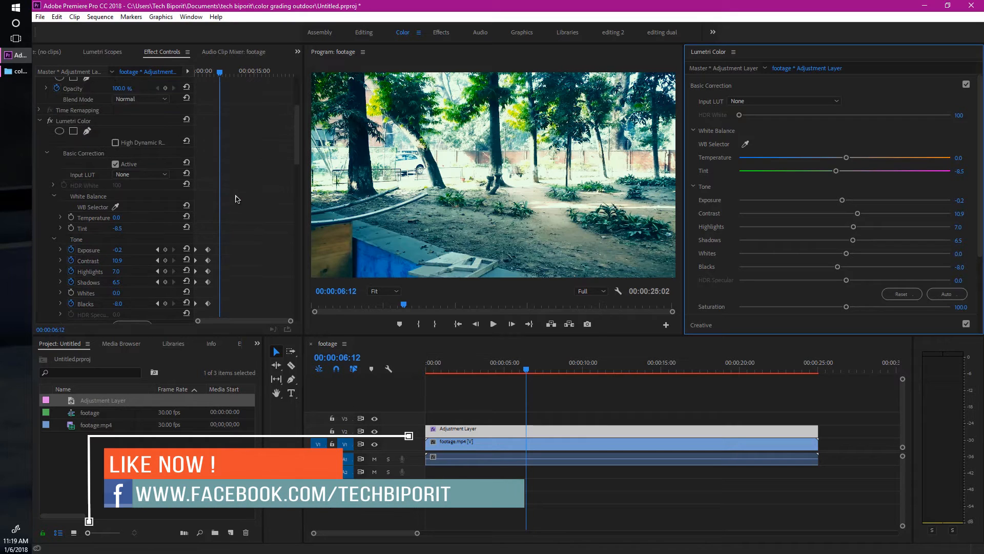
{"action": "scroll", "coordinate": [243, 196], "scroll_direction": "down", "scroll_amount": 2}
{"action": "left_click", "coordinate": [71, 228]}
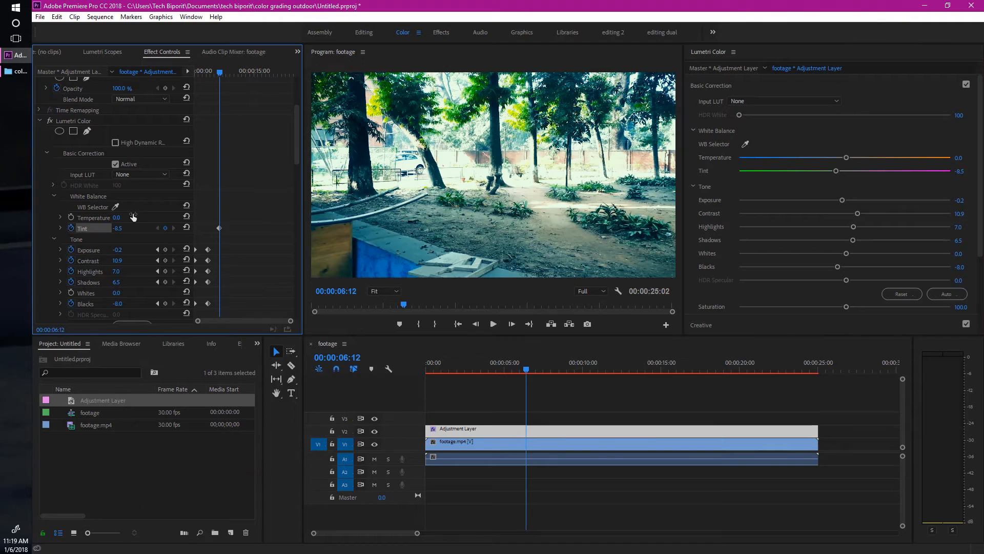
Step: Add a white balance Tint keyframe at 00:00:03:16 with the value 0
{"action": "left_click", "coordinate": [158, 250]}
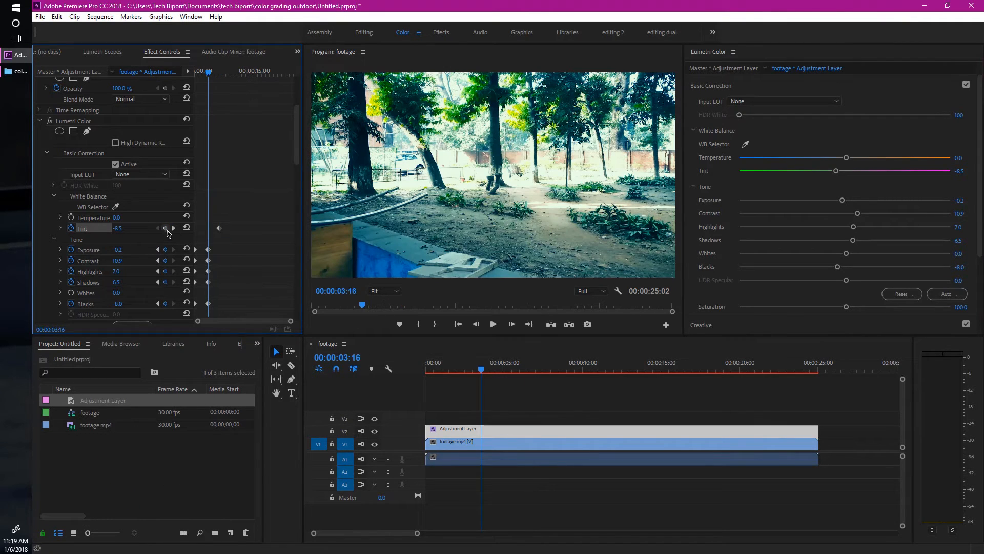
{"action": "left_click", "coordinate": [165, 228]}
{"action": "left_click", "coordinate": [118, 228]}
{"action": "type", "text": "0"}
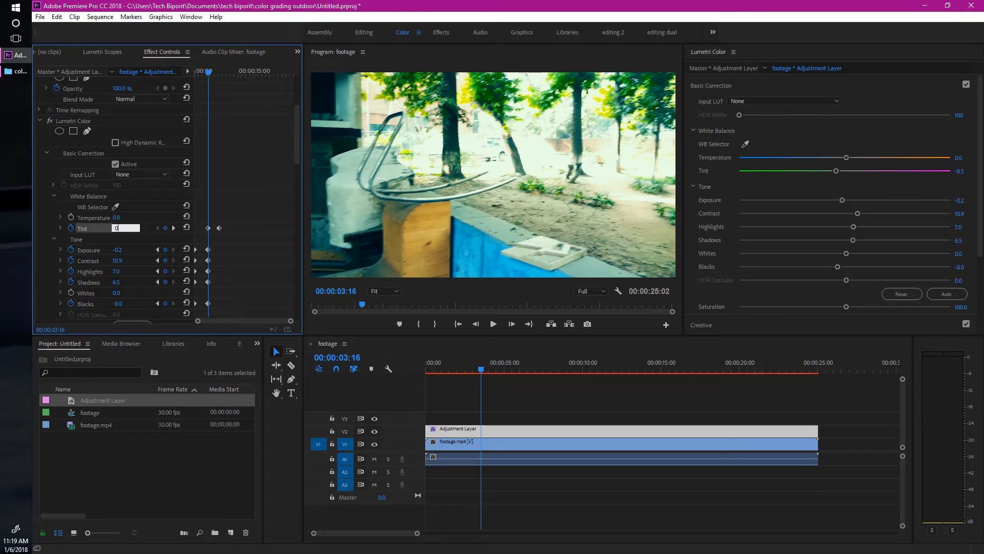
{"action": "key", "text": "Return"}
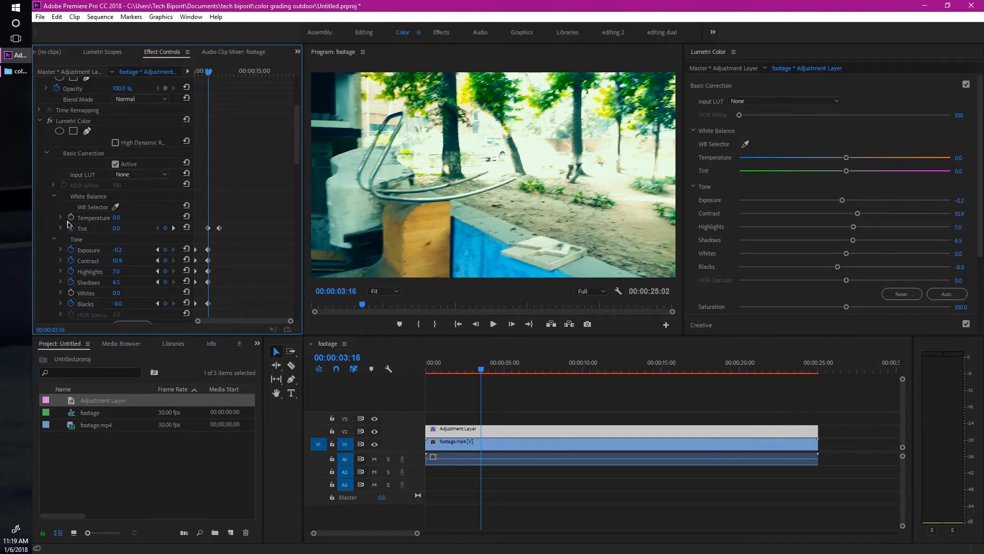
Step: Turn on keyframing for the white balance Temperature at 00:00:03:16 and add another Temperature keyframe at 00:00:06:12
{"action": "left_click", "coordinate": [71, 217]}
{"action": "left_click", "coordinate": [172, 228]}
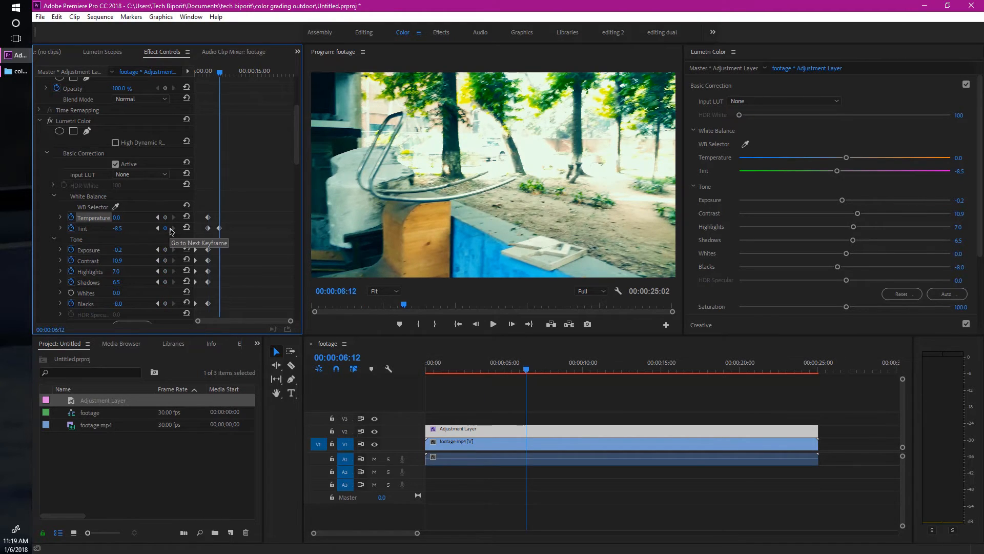
{"action": "left_click", "coordinate": [165, 217]}
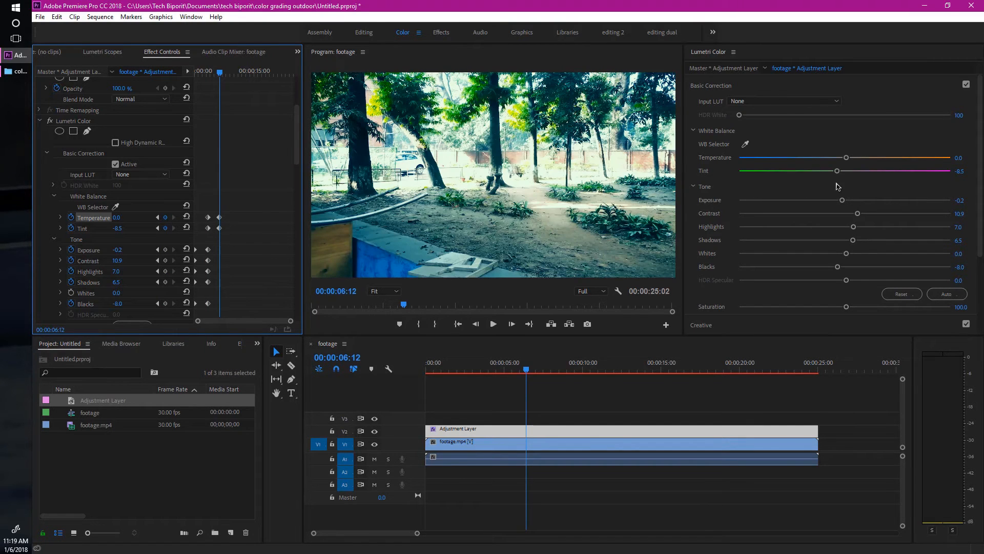
Step: At 00:00:06:12, set Exposure to 0.3, Contrast to 16.2, Blacks to -11.9 and Highlights to -6.1
{"action": "left_click", "coordinate": [851, 200]}
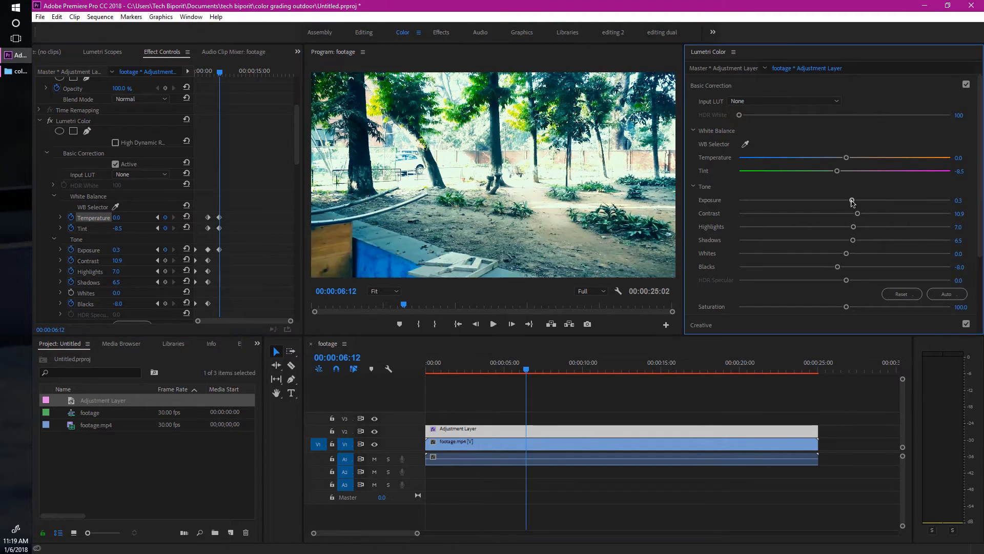
{"action": "left_click_drag", "start_coordinate": [854, 214], "coordinate": [862, 213]}
{"action": "left_click_drag", "start_coordinate": [839, 267], "coordinate": [832, 267]}
{"action": "left_click_drag", "start_coordinate": [854, 227], "coordinate": [840, 227]}
Step: Set the Creative Saturation to 115.7 at 00:00:06:12
{"action": "scroll", "coordinate": [754, 246], "scroll_direction": "down", "scroll_amount": 4}
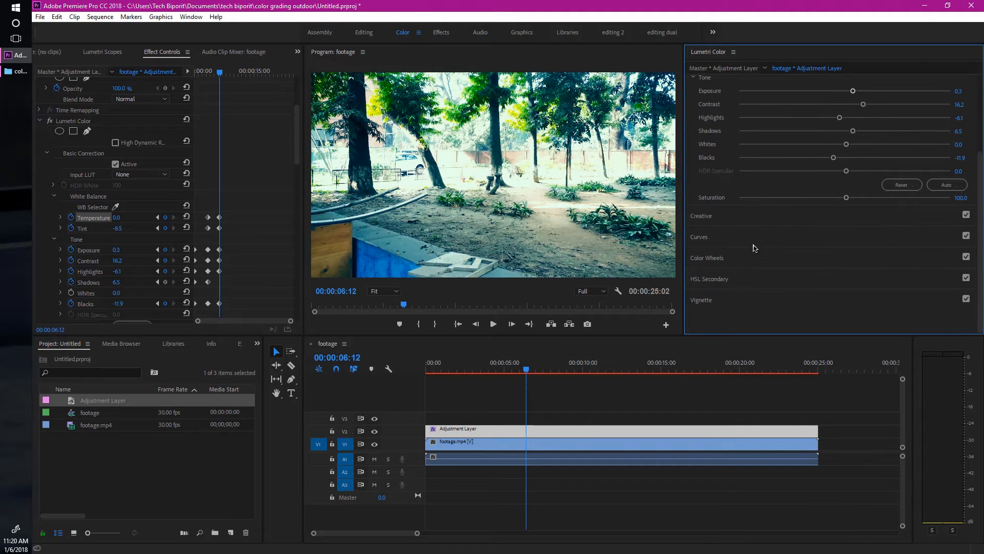
{"action": "left_click", "coordinate": [734, 216]}
{"action": "scroll", "coordinate": [726, 270], "scroll_direction": "down", "scroll_amount": 2}
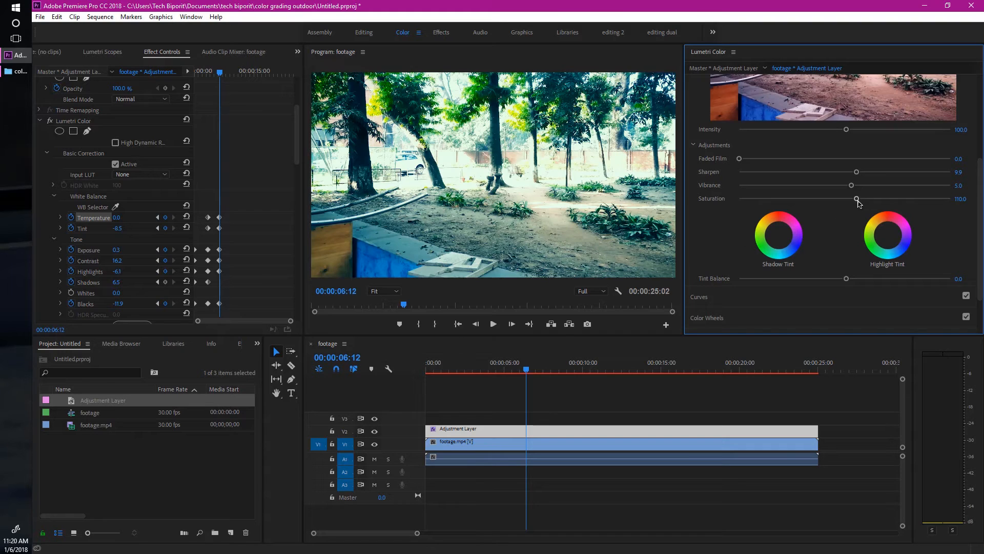
Step: At 00:00:06:12, shift the shadows and midtones color wheels away from blue toward green-yellow, and the highlights slightly toward cyan
{"action": "scroll", "coordinate": [726, 228], "scroll_direction": "down", "scroll_amount": 2}
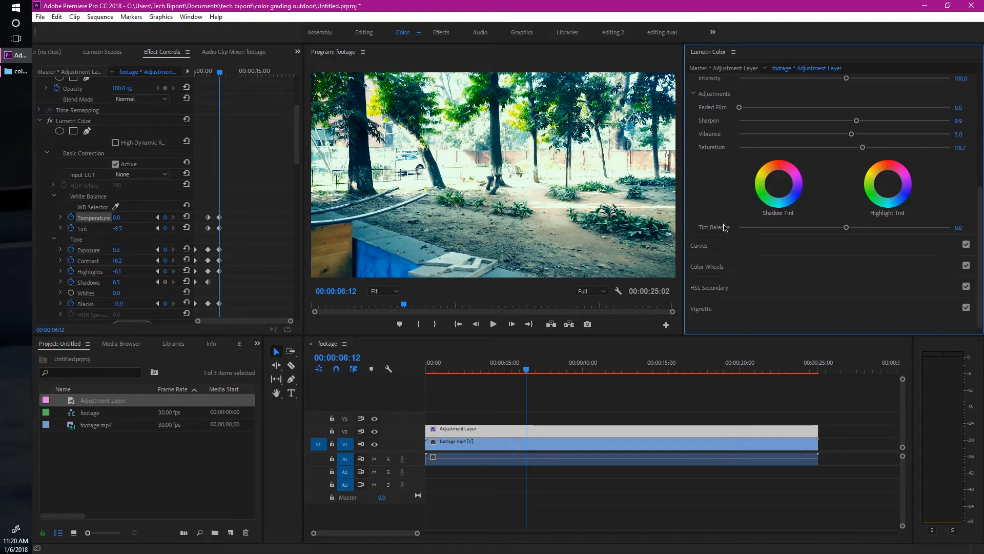
{"action": "left_click", "coordinate": [726, 263]}
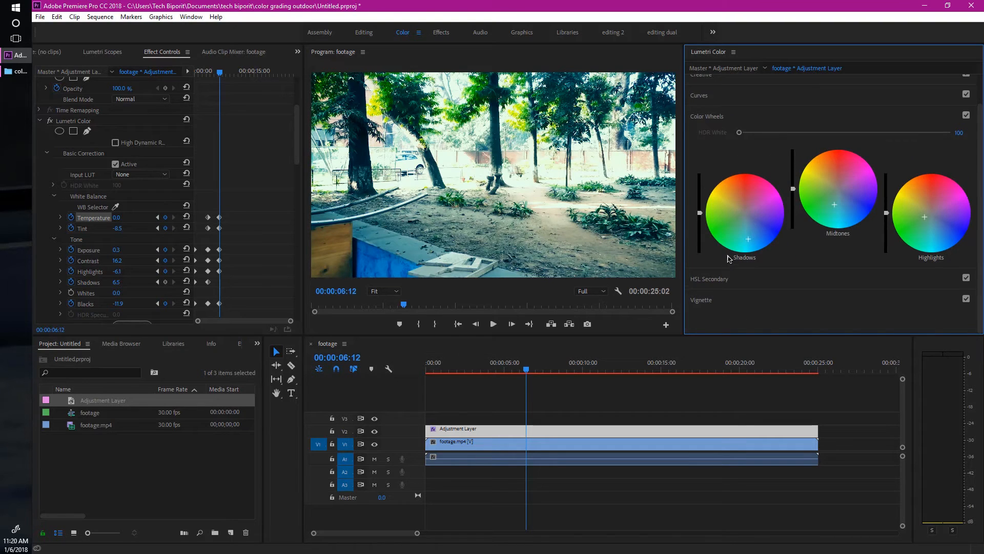
{"action": "left_click_drag", "start_coordinate": [763, 251], "coordinate": [740, 243]}
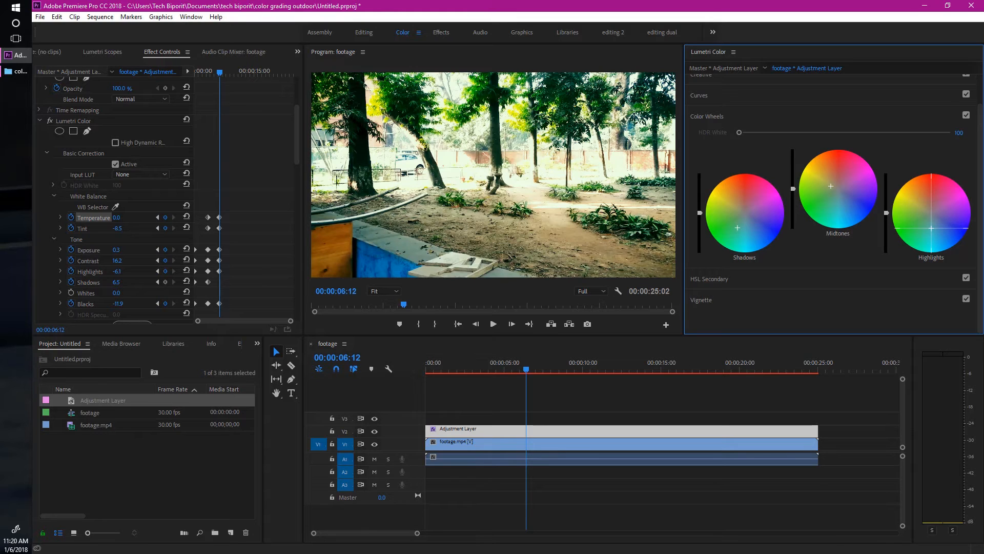
{"action": "left_click_drag", "start_coordinate": [931, 228], "coordinate": [929, 220]}
Step: At 00:00:10:19, set Tint to -15.3, Exposure to 0.3, Contrast to 22.5 and Blacks to -13.3
{"action": "left_click", "coordinate": [576, 370]}
{"action": "left_click_drag", "start_coordinate": [577, 367], "coordinate": [589, 369]}
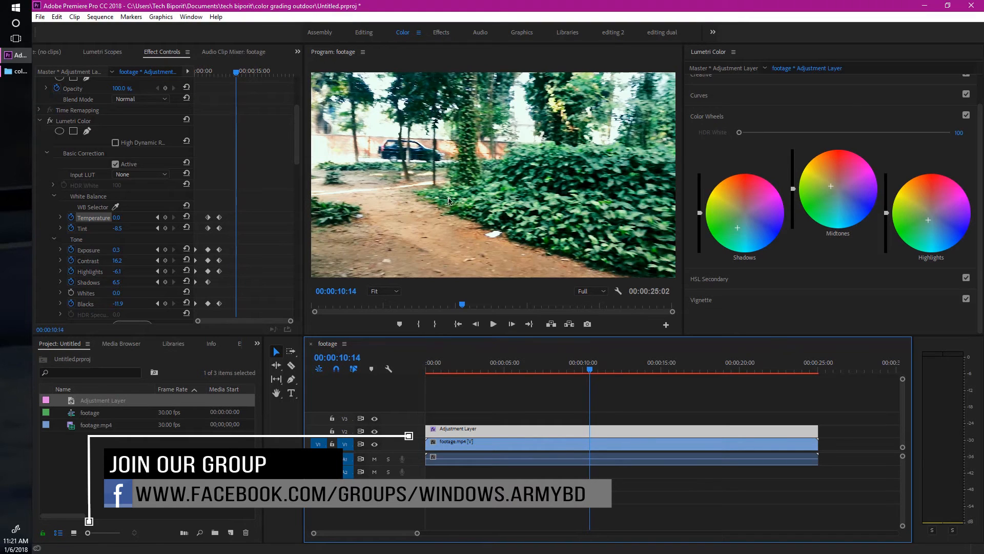
{"action": "left_click", "coordinate": [593, 370]}
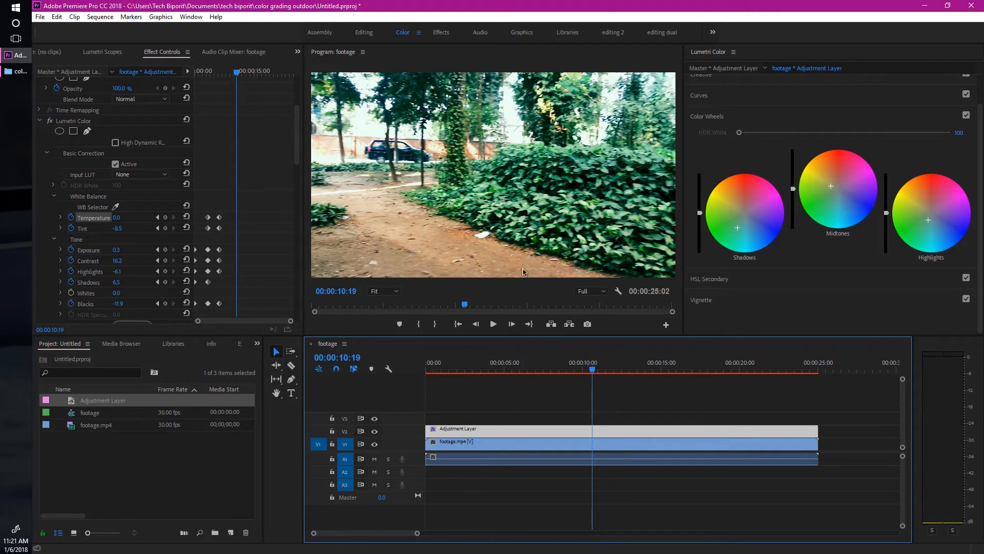
{"action": "scroll", "coordinate": [704, 87], "scroll_direction": "up", "scroll_amount": 5}
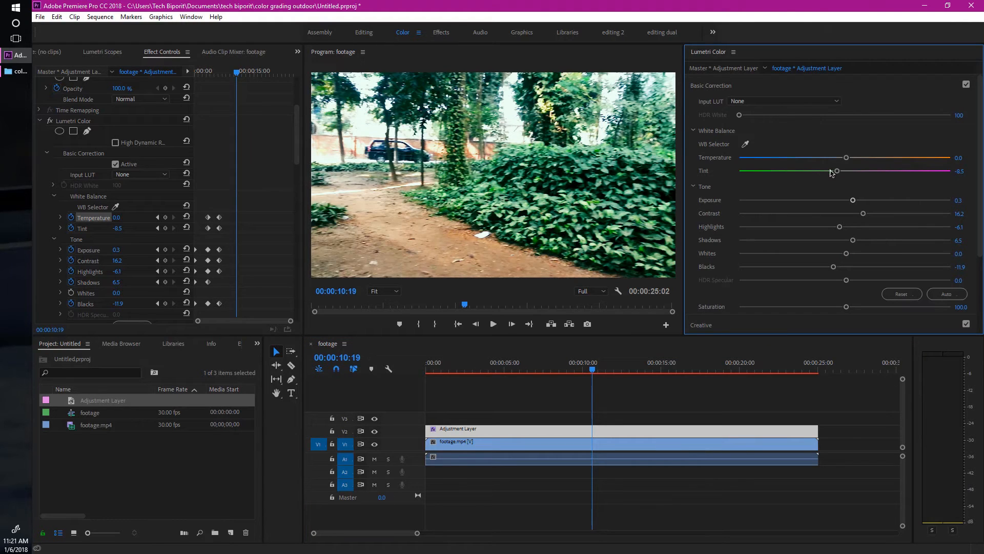
{"action": "left_click_drag", "start_coordinate": [831, 174], "coordinate": [830, 177]}
{"action": "left_click", "coordinate": [859, 201]}
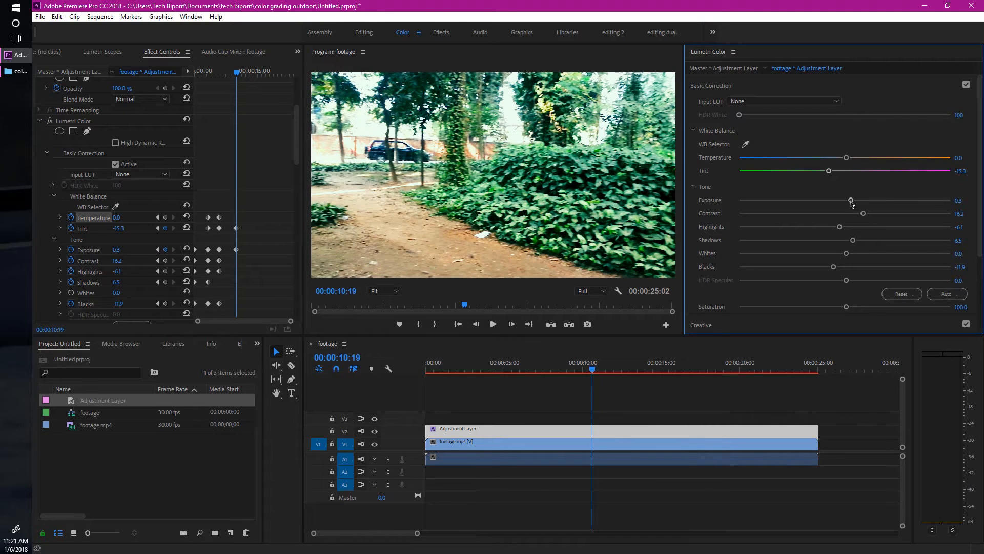
{"action": "left_click_drag", "start_coordinate": [863, 213], "coordinate": [869, 213]}
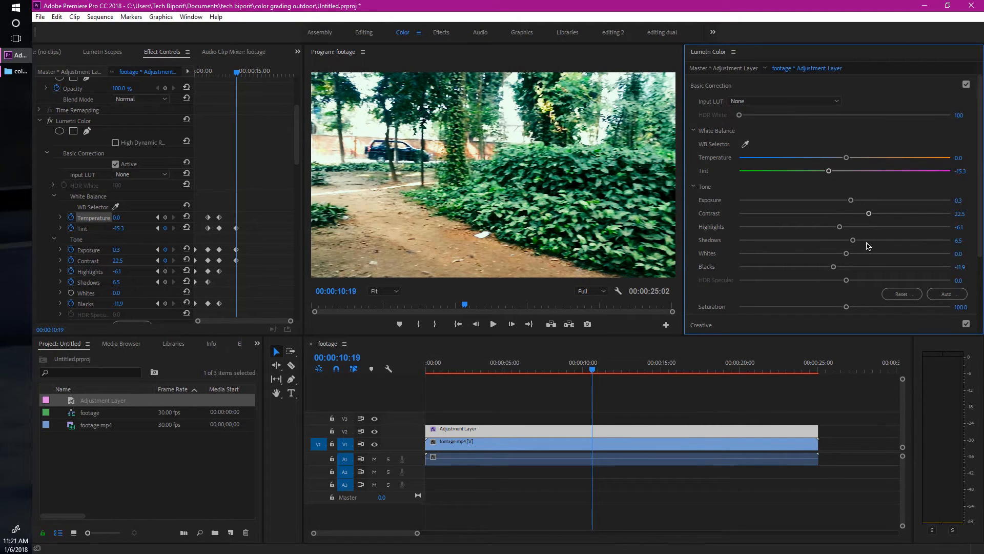
{"action": "left_click_drag", "start_coordinate": [834, 266], "coordinate": [831, 266]}
Step: At 00:00:10:19, shift the shadows and midtones color wheels further toward yellow-green and the highlights toward cyan
{"action": "scroll", "coordinate": [731, 250], "scroll_direction": "down", "scroll_amount": 3}
{"action": "left_click", "coordinate": [731, 259]}
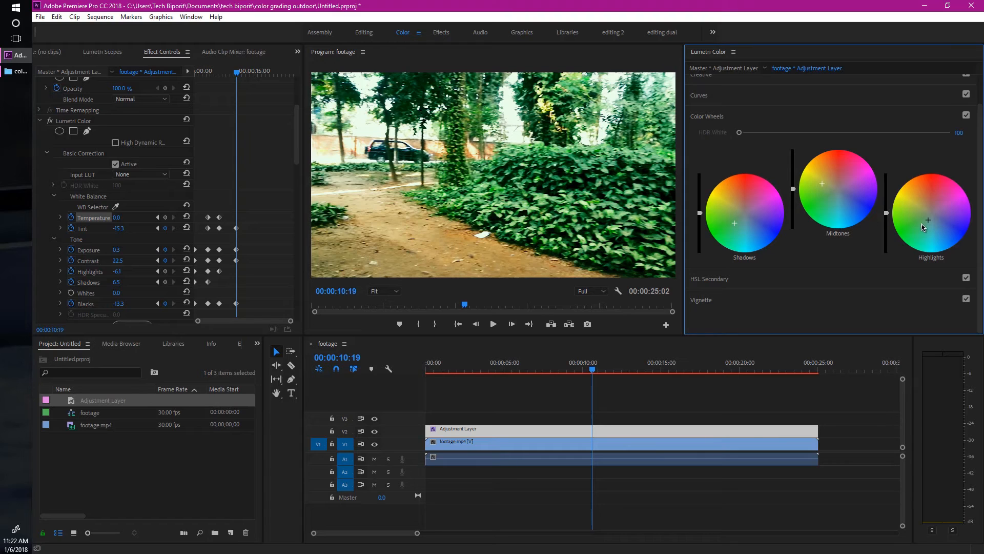
{"action": "left_click_drag", "start_coordinate": [926, 226], "coordinate": [929, 226]}
Step: At 00:00:13:22, push the shadows and midtones color wheels further toward green and the highlights slightly toward cyan
{"action": "left_click_drag", "start_coordinate": [594, 371], "coordinate": [653, 375]}
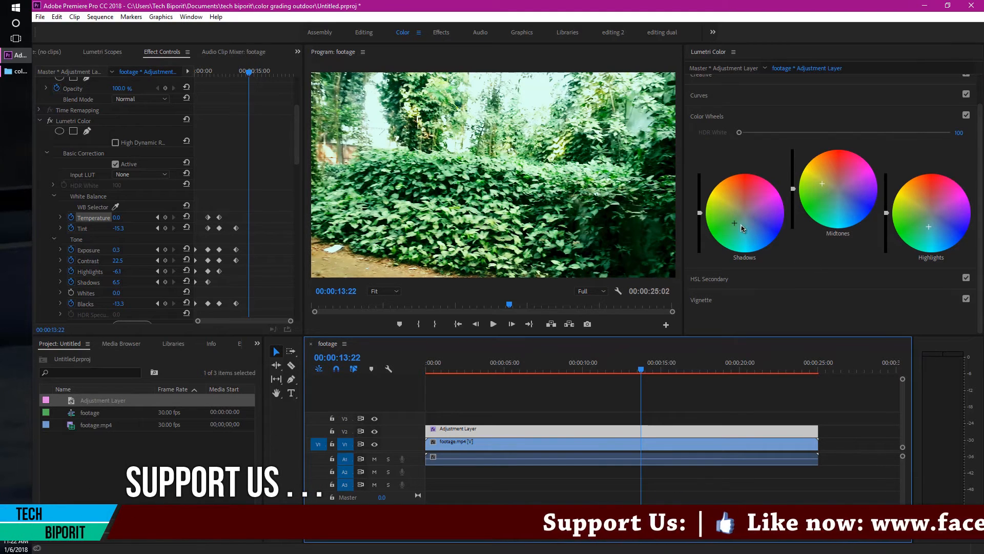
{"action": "left_click_drag", "start_coordinate": [736, 224], "coordinate": [731, 219]}
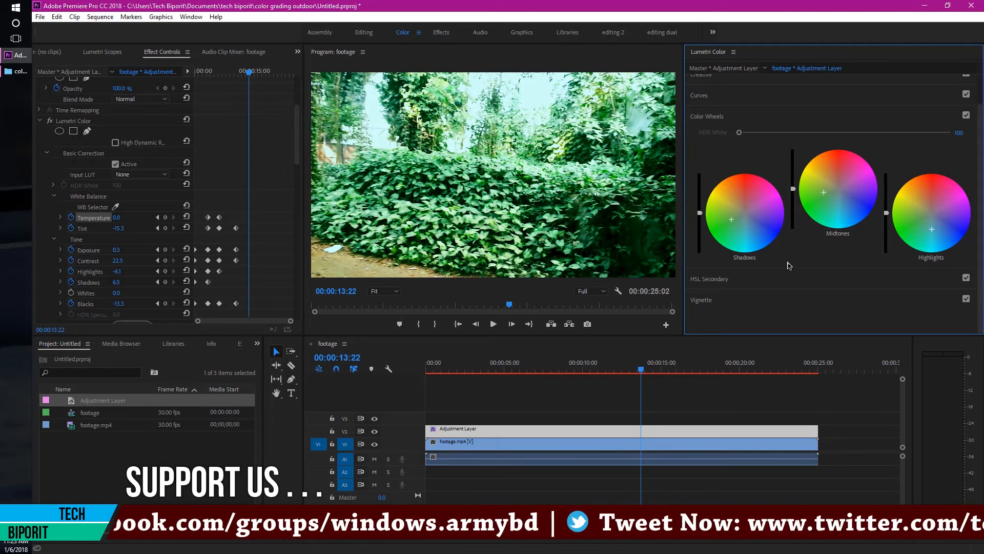
Step: Set the Creative Saturation to 114.3 at 00:00:13:22
{"action": "scroll", "coordinate": [733, 191], "scroll_direction": "up", "scroll_amount": 1}
{"action": "left_click", "coordinate": [700, 105]}
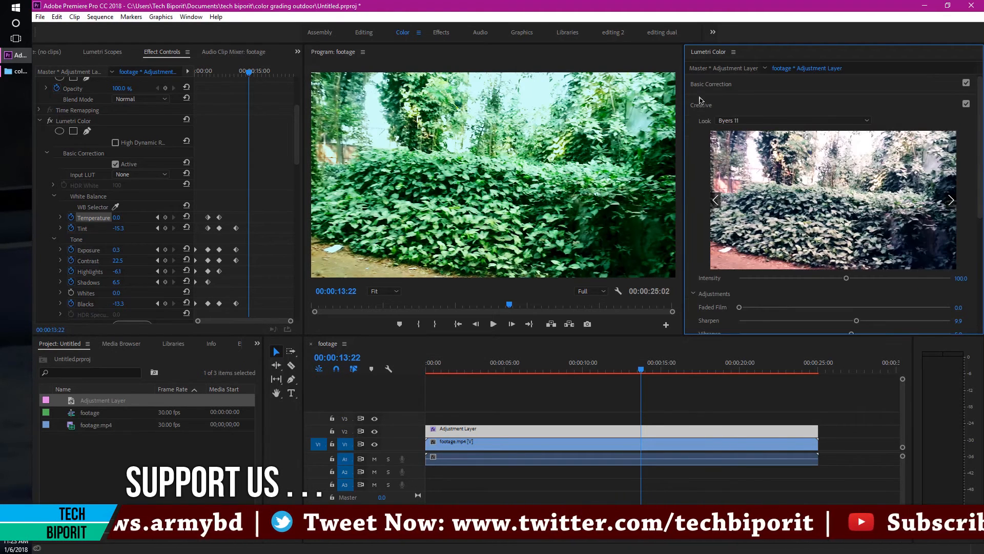
{"action": "scroll", "coordinate": [690, 215], "scroll_direction": "down", "scroll_amount": 2}
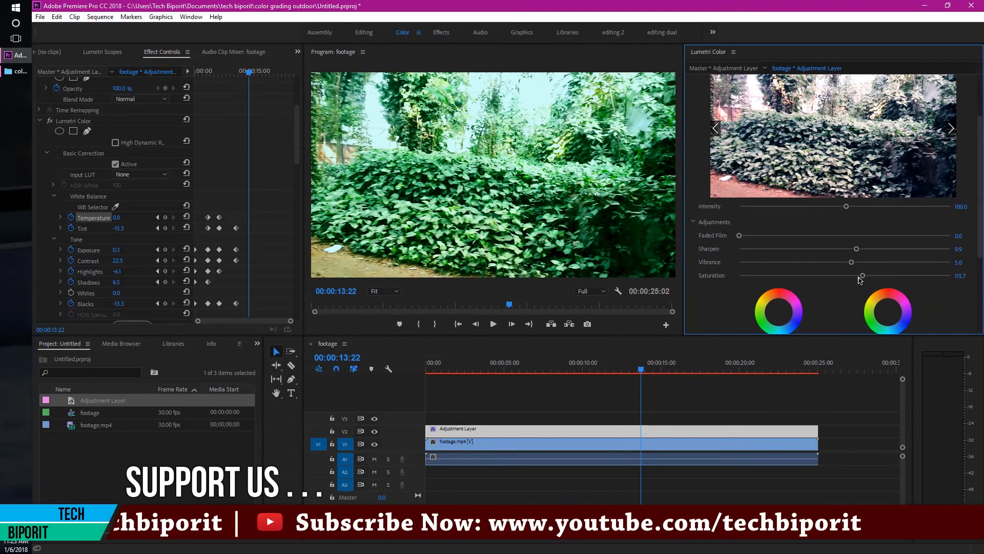
{"action": "scroll", "coordinate": [859, 274], "scroll_direction": "up", "scroll_amount": 2}
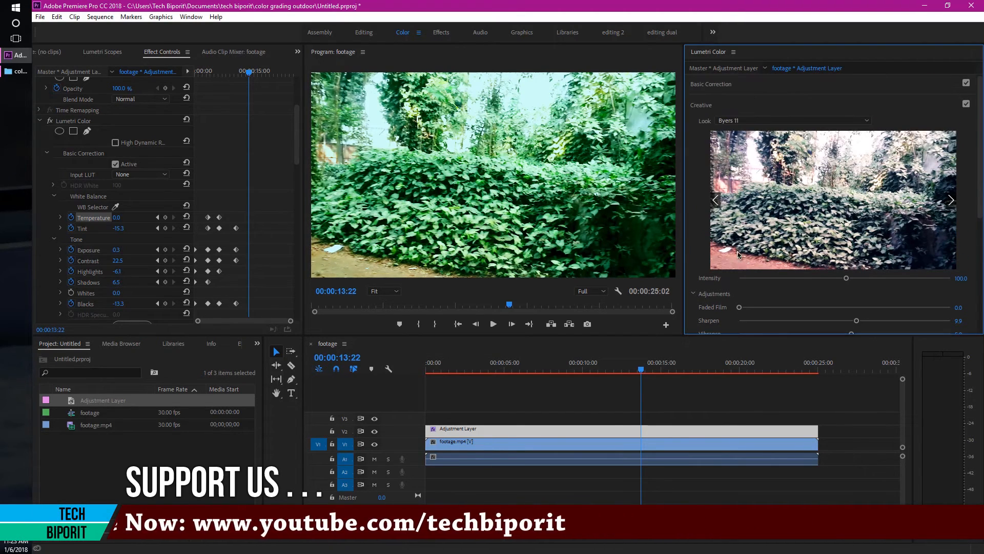
Step: At 00:00:13:22, set the white balance Temperature to 9.9 and the Contrast to 20.1
{"action": "left_click", "coordinate": [702, 86]}
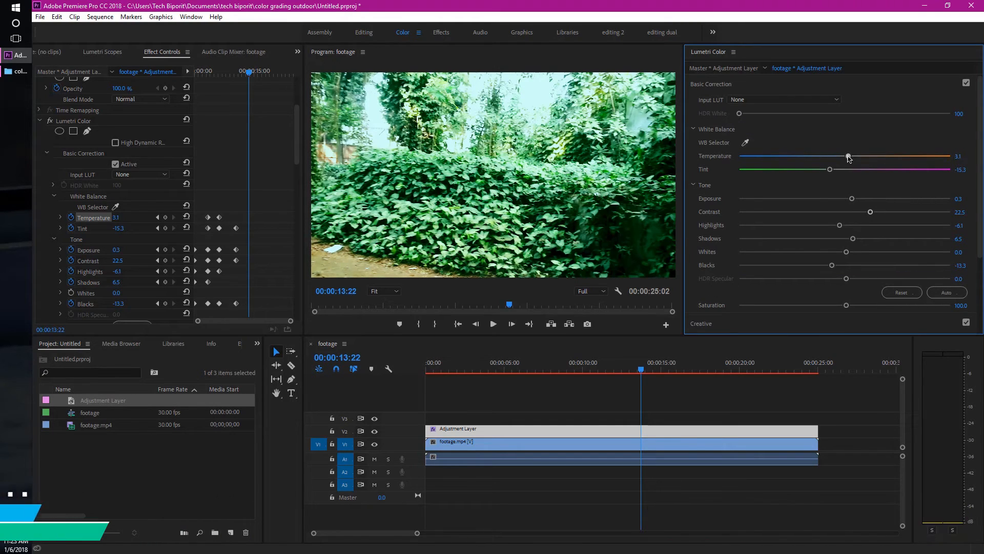
{"action": "left_click_drag", "start_coordinate": [846, 158], "coordinate": [856, 158]}
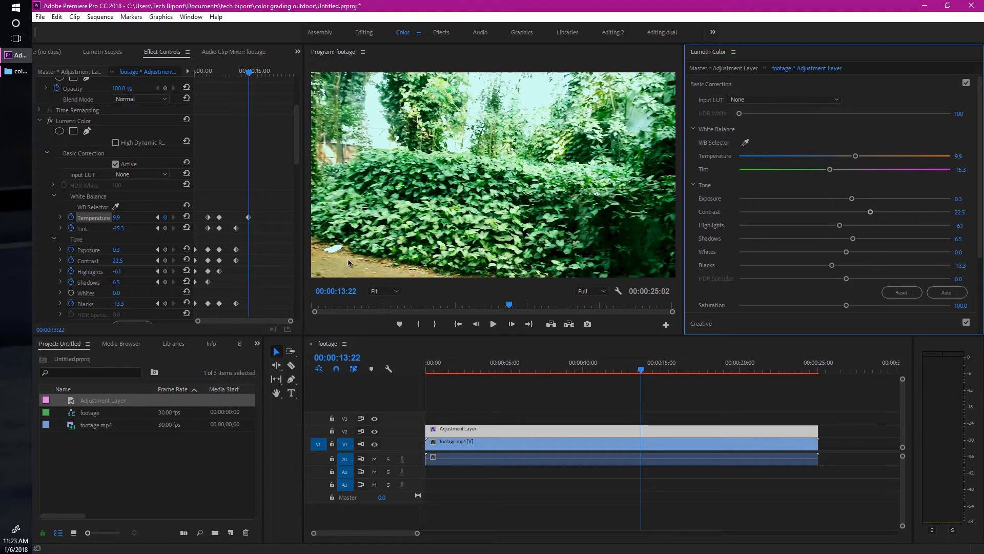
{"action": "left_click", "coordinate": [866, 212]}
Step: At 00:00:17:25, set Temperature to -26.4, Tint to -3.6, Contrast to 10.4 and Exposure to -0.1
{"action": "left_click", "coordinate": [693, 370]}
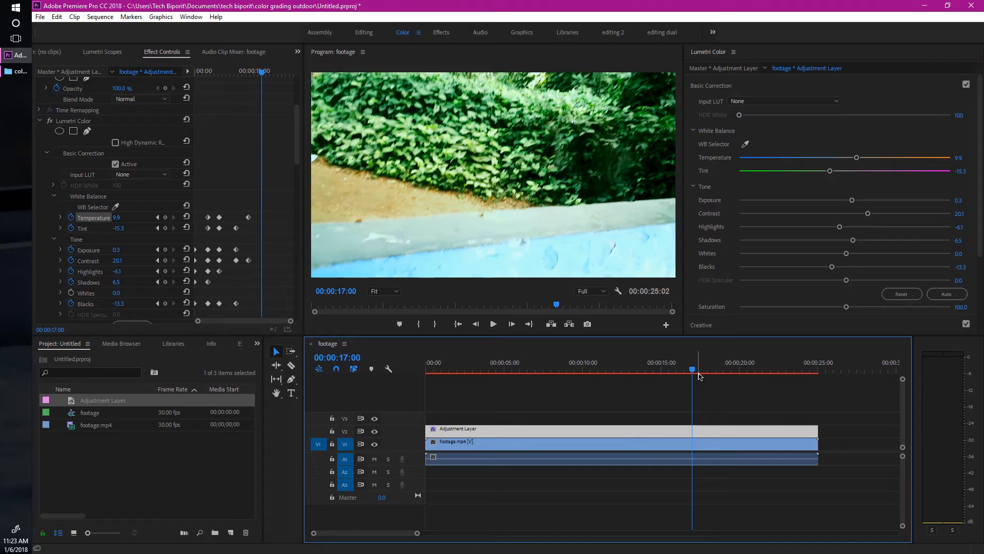
{"action": "key", "text": "space"}
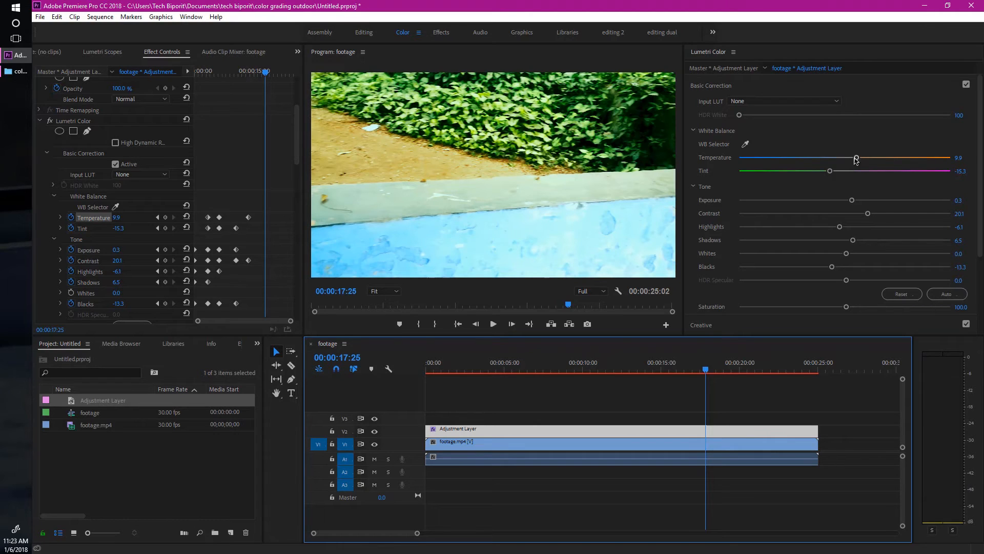
{"action": "left_click_drag", "start_coordinate": [856, 159], "coordinate": [817, 159]}
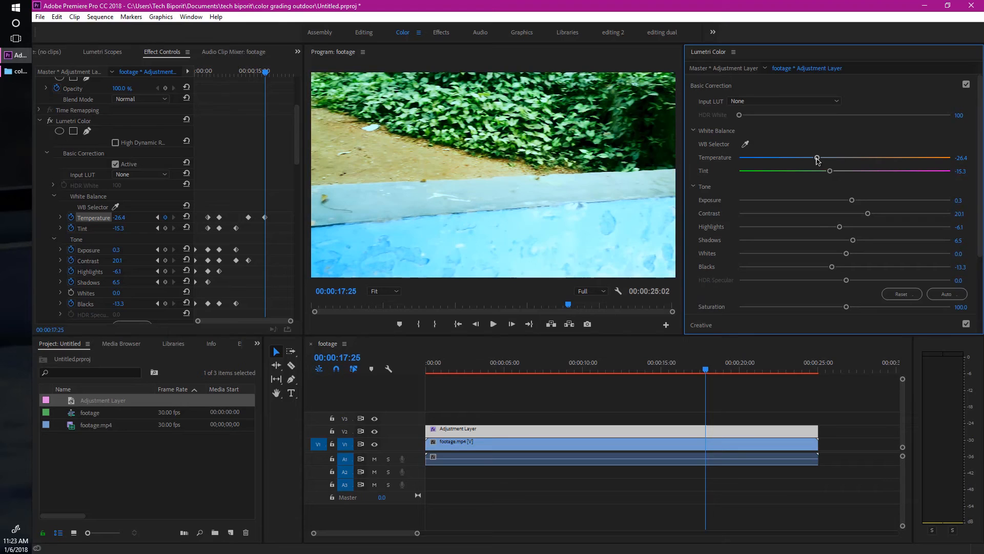
{"action": "left_click_drag", "start_coordinate": [830, 171], "coordinate": [842, 172]}
{"action": "left_click", "coordinate": [860, 201]}
{"action": "left_click_drag", "start_coordinate": [860, 216], "coordinate": [857, 219]}
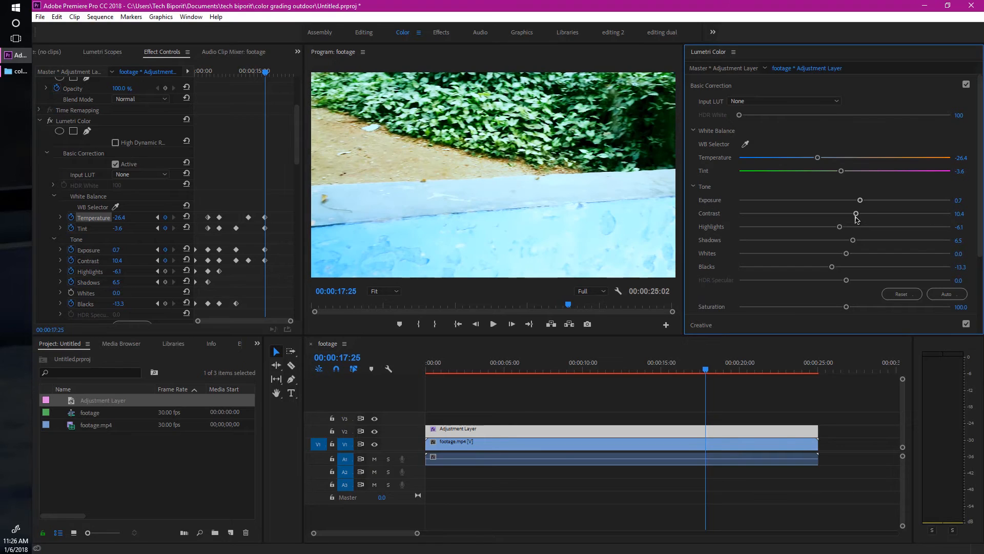
{"action": "left_click", "coordinate": [960, 200]}
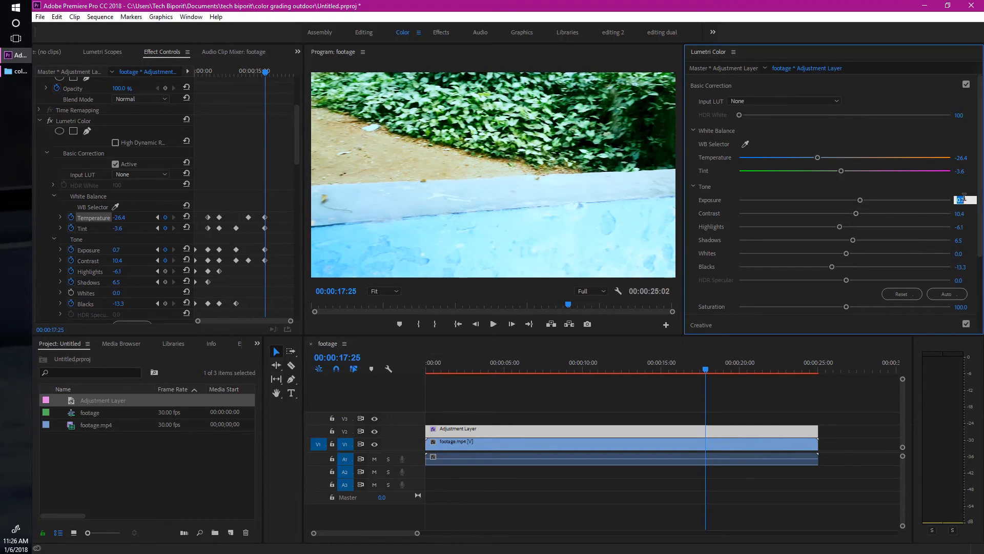
{"action": "type", "text": "-0.1"}
{"action": "key", "text": "Return"}
Step: Raise the Creative Saturation slightly at 00:00:17:25
{"action": "scroll", "coordinate": [788, 271], "scroll_direction": "down", "scroll_amount": 2}
{"action": "left_click", "coordinate": [762, 243]}
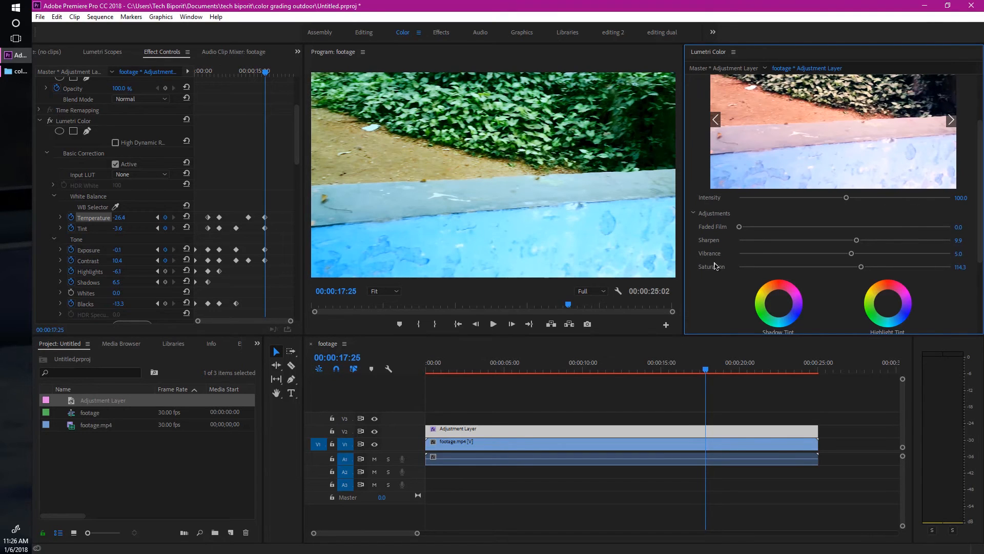
{"action": "left_click", "coordinate": [867, 268]}
Step: At 00:00:17:25, shift the shadows color wheel toward cyan, the midtones toward yellow and the highlights slightly toward green
{"action": "scroll", "coordinate": [753, 259], "scroll_direction": "down", "scroll_amount": 8}
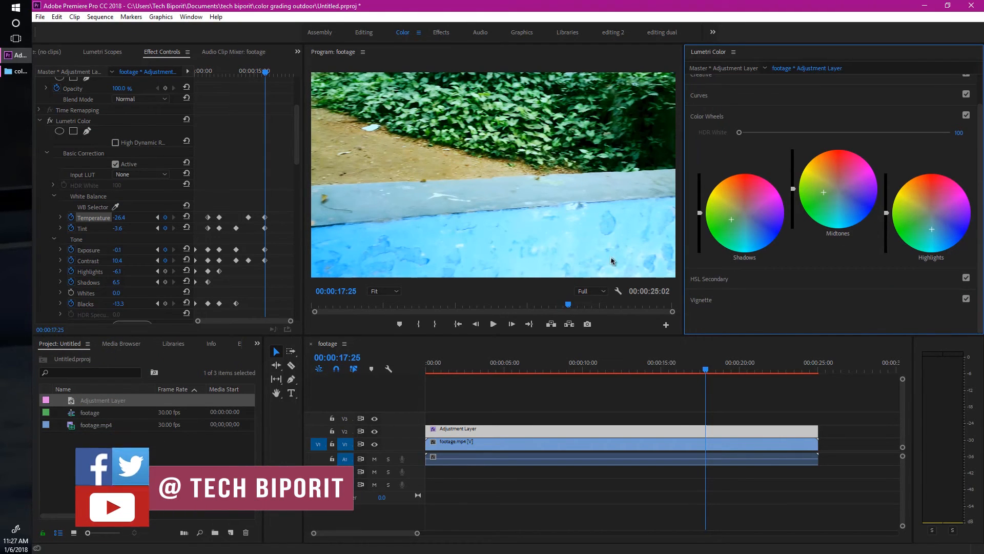
{"action": "left_click", "coordinate": [746, 241]}
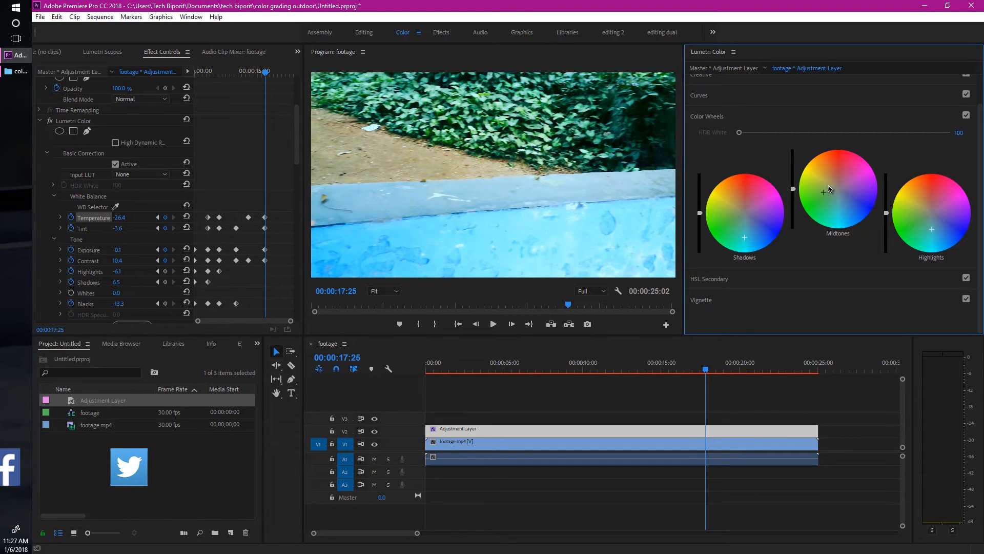
{"action": "left_click_drag", "start_coordinate": [831, 189], "coordinate": [826, 183]}
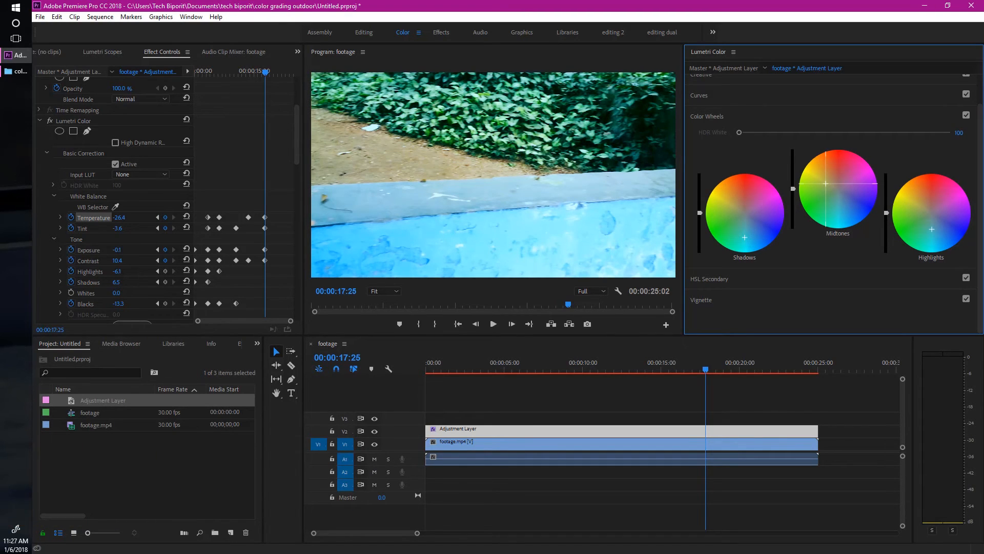
{"action": "left_click_drag", "start_coordinate": [932, 229], "coordinate": [926, 228]}
Step: Review the adjustment layer's Lumetri Color keyframes at 00:00:18:11, down to the color wheels
{"action": "mouse_move", "coordinate": [707, 371]}
{"action": "left_mouse_down"}
{"action": "mouse_move", "coordinate": [750, 374]}
{"action": "mouse_move", "coordinate": [714, 375]}
{"action": "left_mouse_up"}
{"action": "scroll", "coordinate": [282, 170], "scroll_direction": "up", "scroll_amount": 10}
{"action": "scroll", "coordinate": [281, 170], "scroll_direction": "down", "scroll_amount": 12}
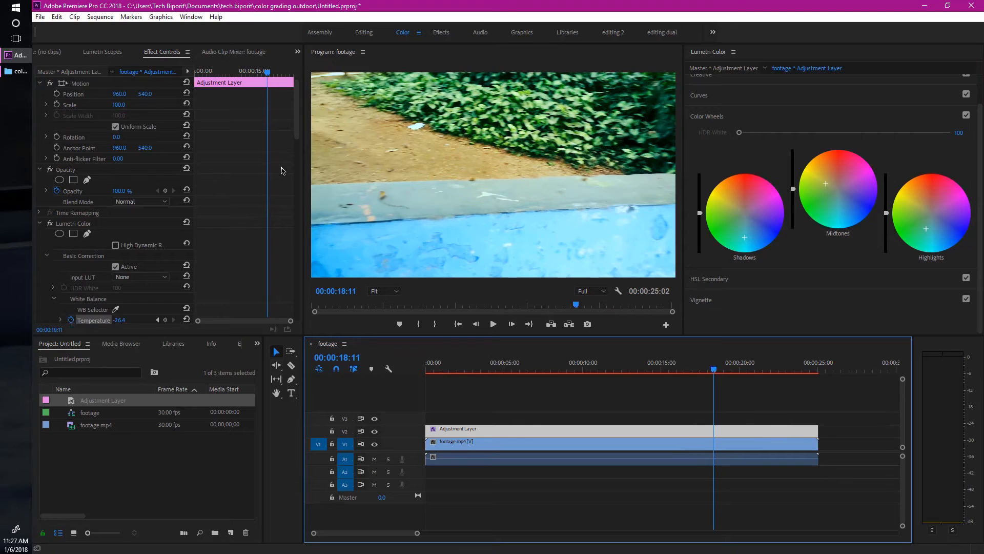
{"action": "left_click_drag", "start_coordinate": [279, 196], "coordinate": [261, 312]}
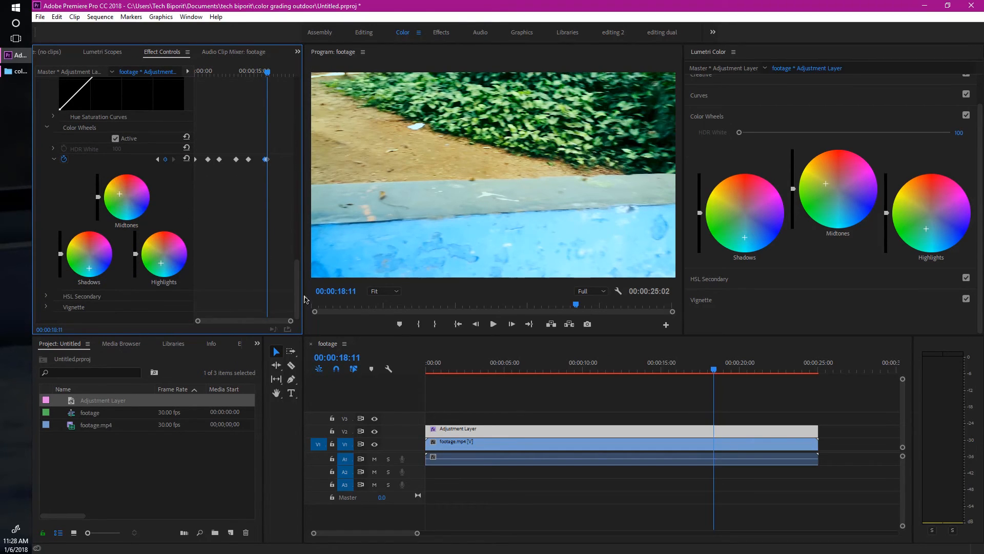
{"action": "scroll", "coordinate": [255, 224], "scroll_direction": "up", "scroll_amount": 3}
Step: At 00:00:20:09, set Temperature to -16.2, Tint to -12.3, Exposure to 0.3, Contrast to 5.1 and Highlights to 2.7
{"action": "left_click_drag", "start_coordinate": [719, 373], "coordinate": [746, 377]}
{"action": "scroll", "coordinate": [701, 99], "scroll_direction": "up", "scroll_amount": 1}
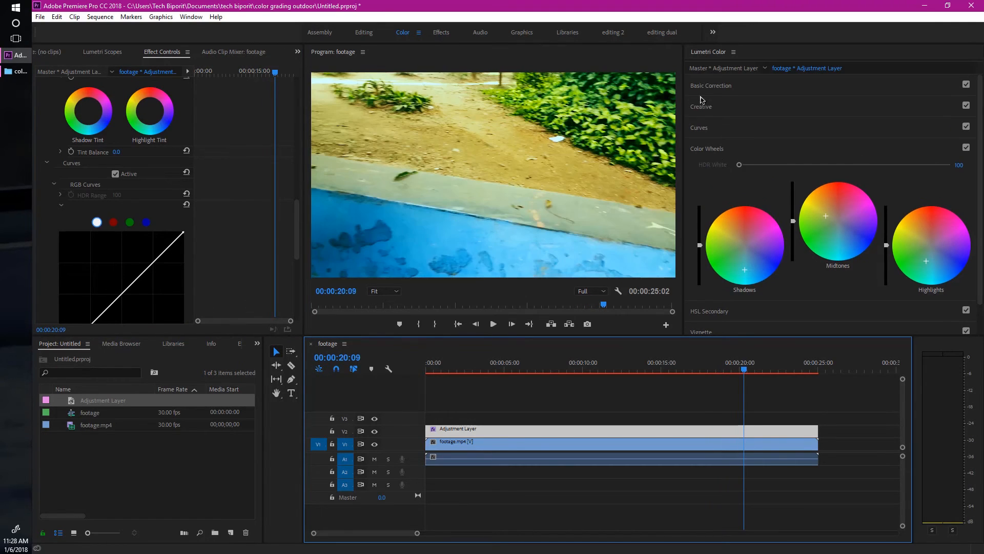
{"action": "left_click", "coordinate": [699, 91]}
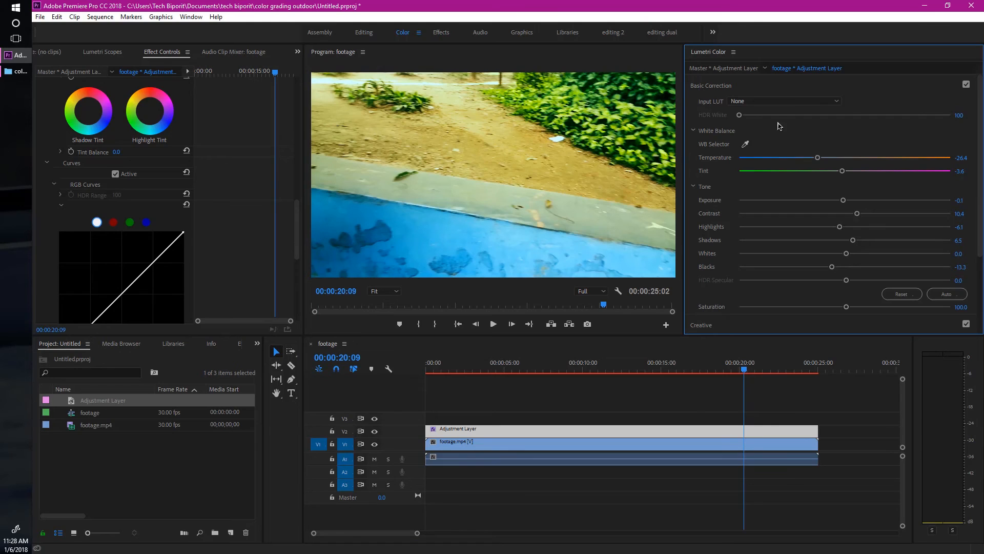
{"action": "left_click", "coordinate": [826, 158]}
{"action": "left_click_drag", "start_coordinate": [842, 173], "coordinate": [831, 173]}
{"action": "left_click", "coordinate": [851, 200]}
{"action": "left_click", "coordinate": [853, 214]}
{"action": "left_click_drag", "start_coordinate": [853, 214], "coordinate": [848, 229]}
Step: Lower the Creative Saturation slightly at 00:00:20:09
{"action": "scroll", "coordinate": [729, 277], "scroll_direction": "down", "scroll_amount": 3}
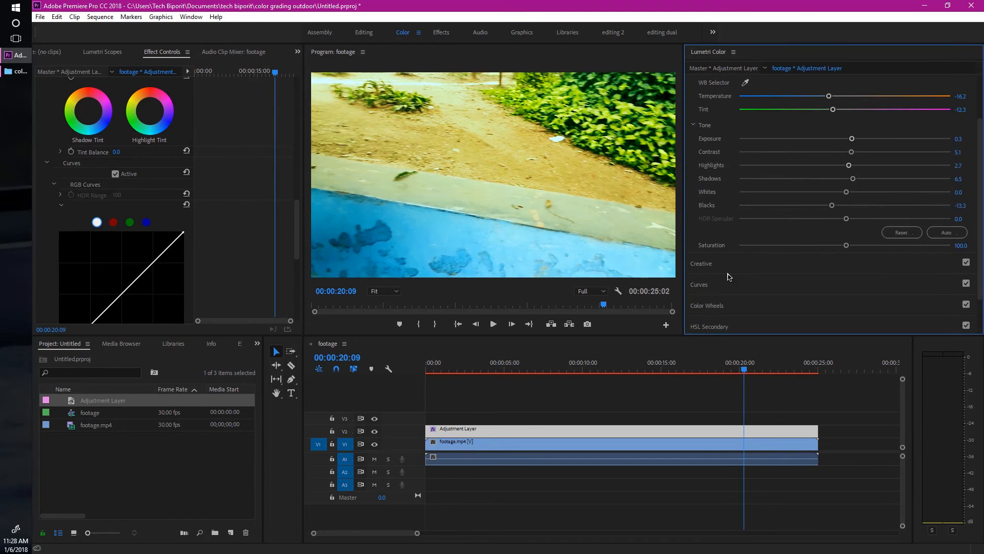
{"action": "left_click", "coordinate": [729, 267]}
{"action": "scroll", "coordinate": [723, 267], "scroll_direction": "down", "scroll_amount": 2}
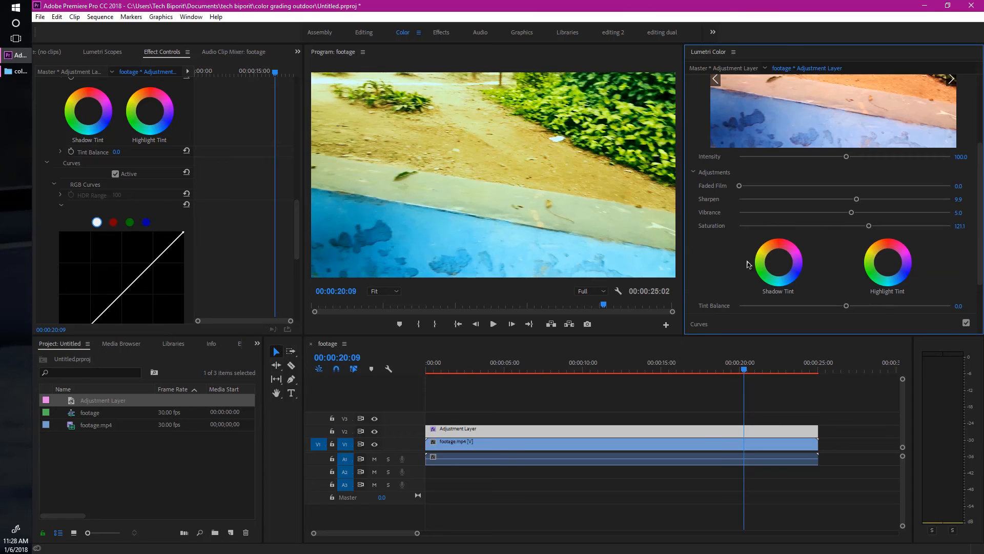
{"action": "left_click", "coordinate": [860, 226]}
Step: At 00:00:20:09, shift the shadows color wheel toward green-cyan, and bring midtones and highlights near neutral with a slight cyan-green bias
{"action": "scroll", "coordinate": [717, 234], "scroll_direction": "down", "scroll_amount": 4}
{"action": "left_click", "coordinate": [734, 259]}
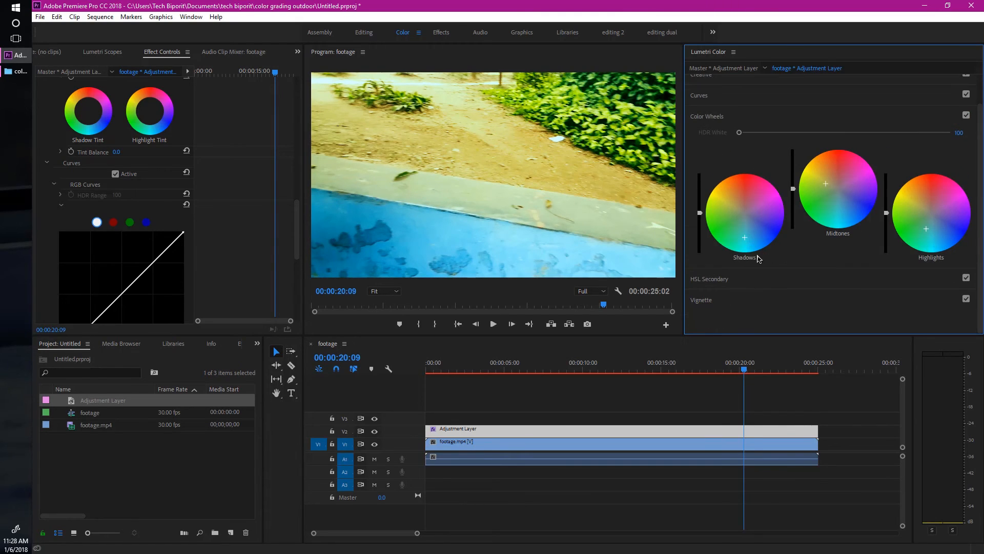
{"action": "left_click", "coordinate": [740, 230]}
{"action": "double_click", "coordinate": [826, 183]}
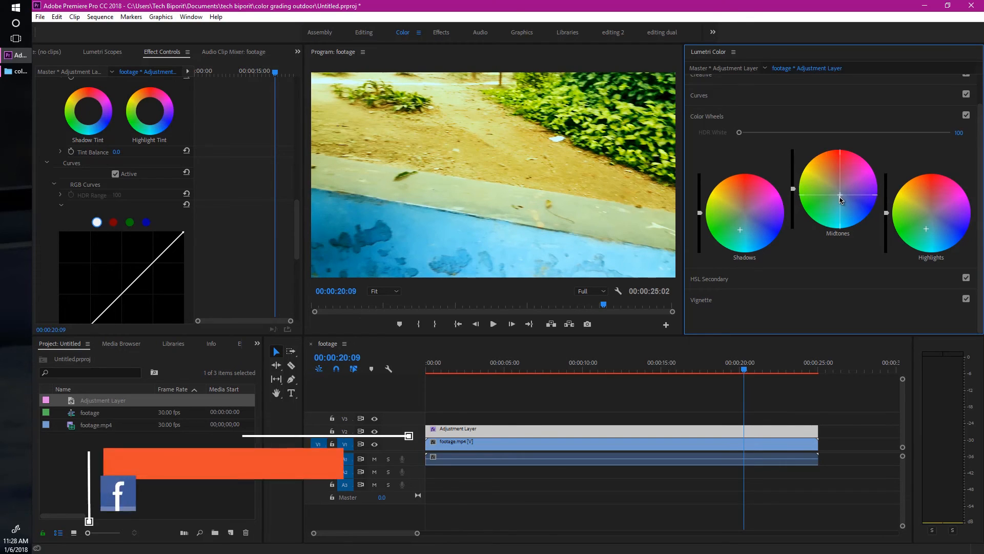
{"action": "double_click", "coordinate": [926, 221]}
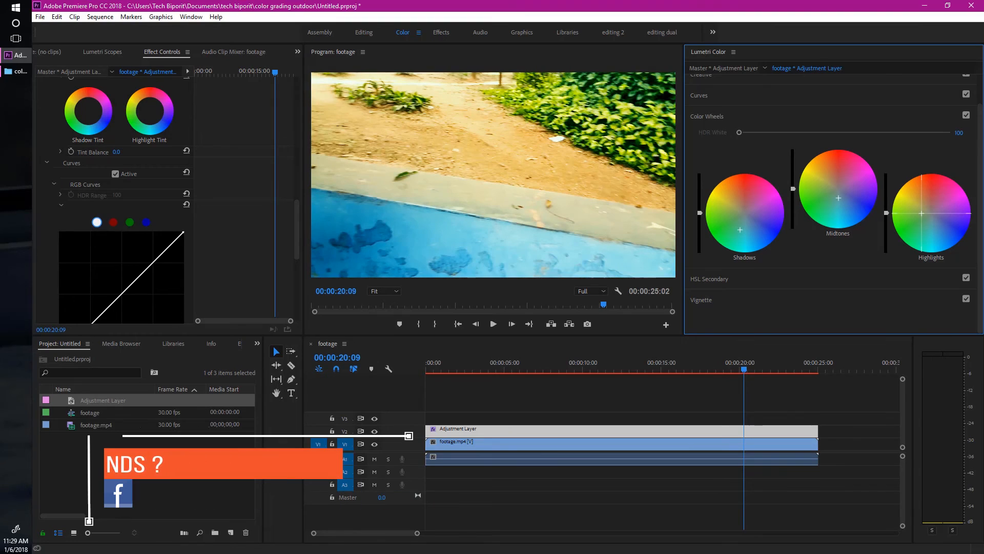
{"action": "left_click_drag", "start_coordinate": [921, 213], "coordinate": [927, 218]}
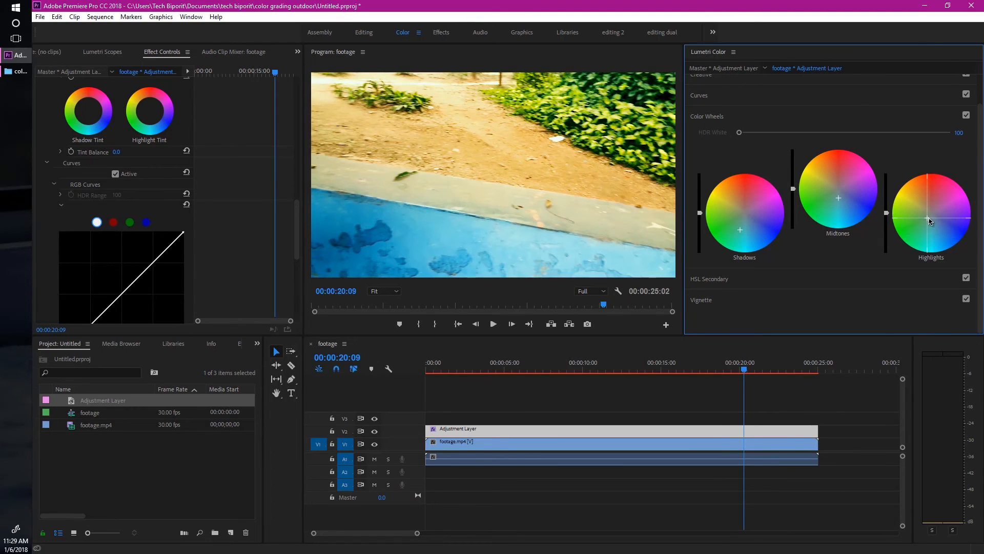
Step: Set the white balance Tint to 7.5 at 00:00:20:09
{"action": "scroll", "coordinate": [930, 220], "scroll_direction": "up", "scroll_amount": 1}
{"action": "left_click", "coordinate": [704, 88]}
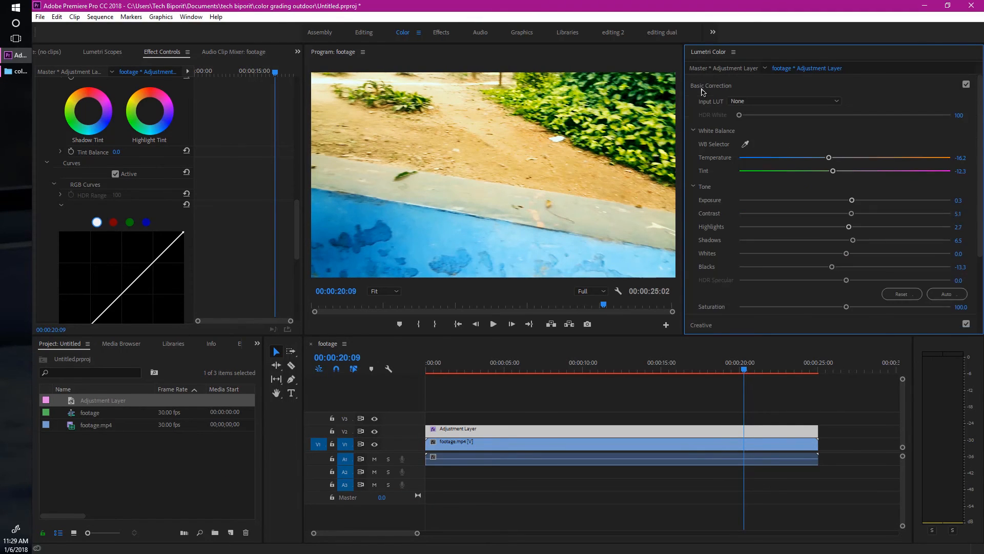
{"action": "left_click_drag", "start_coordinate": [833, 172], "coordinate": [854, 174]}
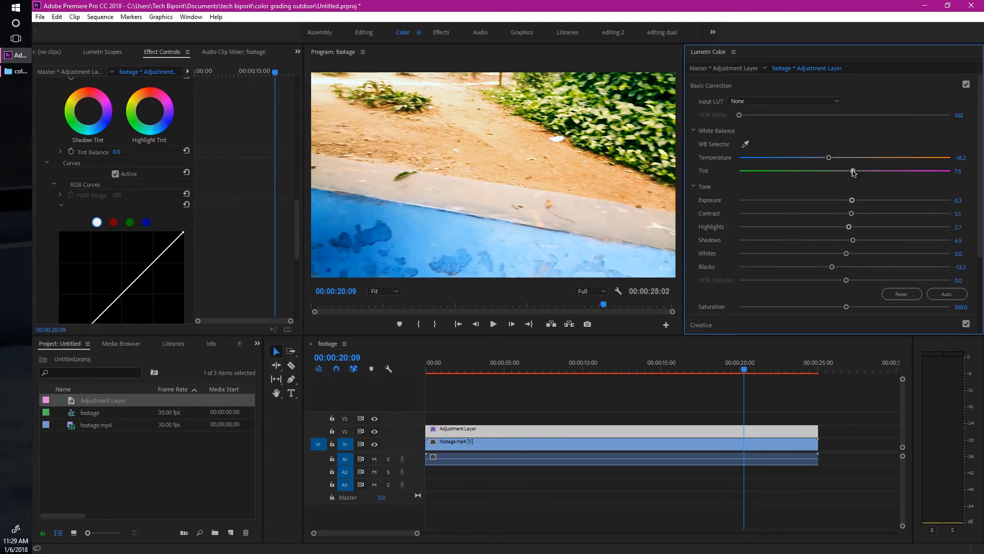
Step: At 00:00:24:09, set Temperature to -27.0, Tint to -2.2, Exposure to 0.6 and Contrast to 19.1
{"action": "left_click_drag", "start_coordinate": [744, 369], "coordinate": [779, 377]}
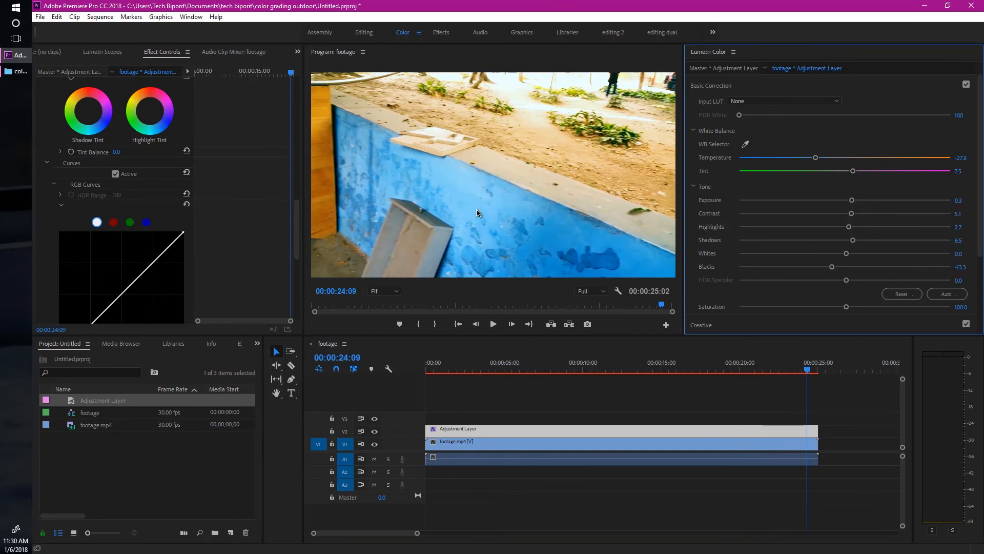
{"action": "left_click_drag", "start_coordinate": [815, 158], "coordinate": [817, 160]}
{"action": "left_click_drag", "start_coordinate": [854, 171], "coordinate": [843, 175]}
{"action": "scroll", "coordinate": [890, 180], "scroll_direction": "down", "scroll_amount": 2}
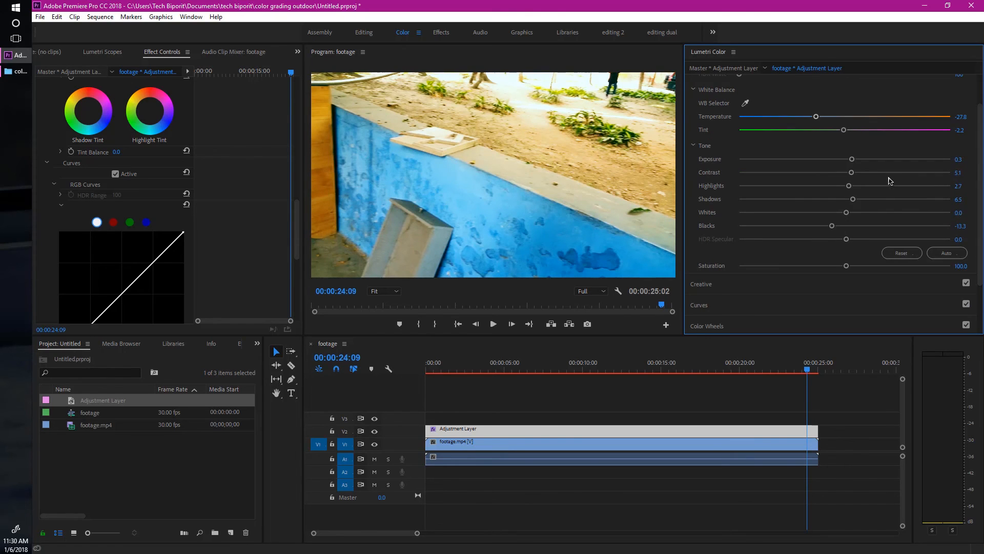
{"action": "left_click_drag", "start_coordinate": [853, 160], "coordinate": [865, 172]}
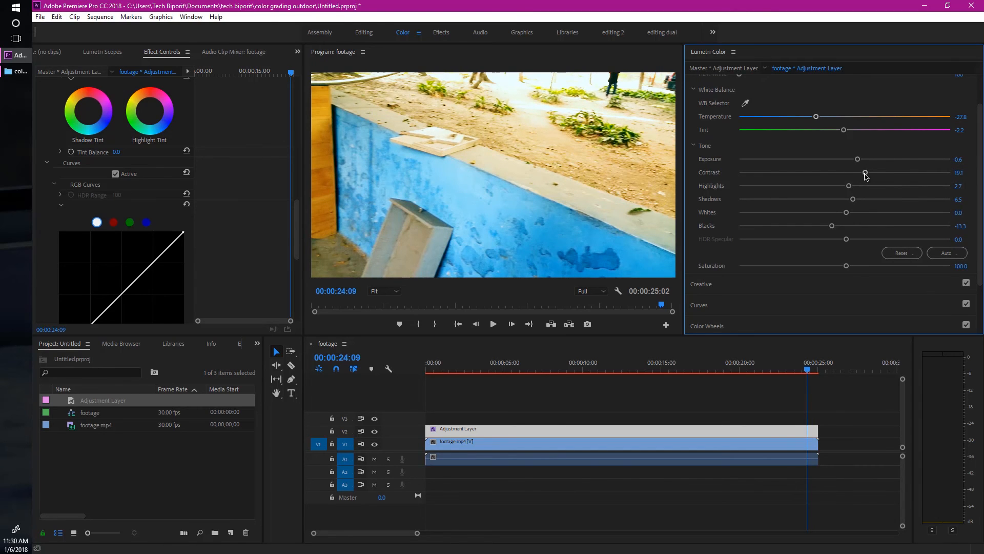
Step: At 00:00:24:09, shift the shadows and highlights color wheels toward cyan and the midtones slightly toward green
{"action": "scroll", "coordinate": [774, 205], "scroll_direction": "down", "scroll_amount": 3}
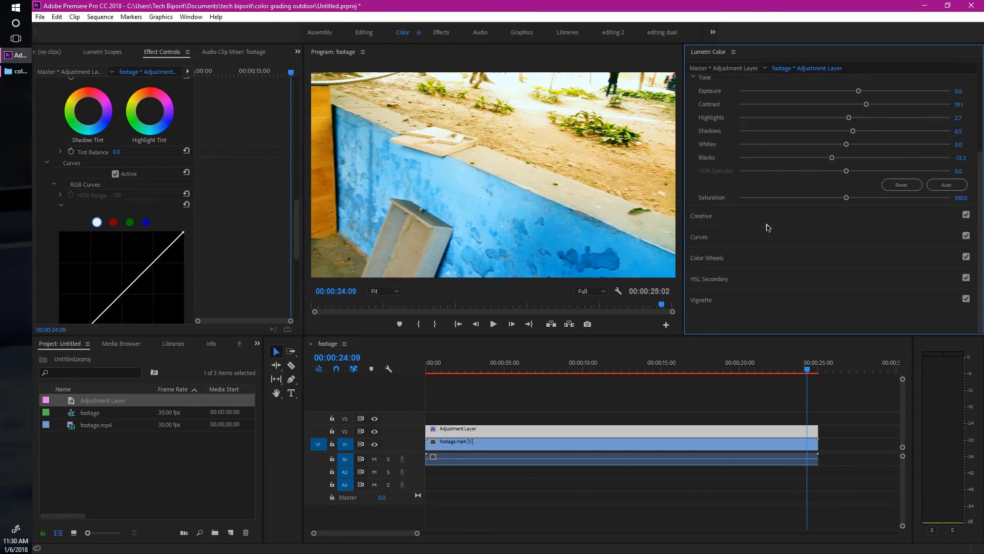
{"action": "left_click", "coordinate": [741, 261]}
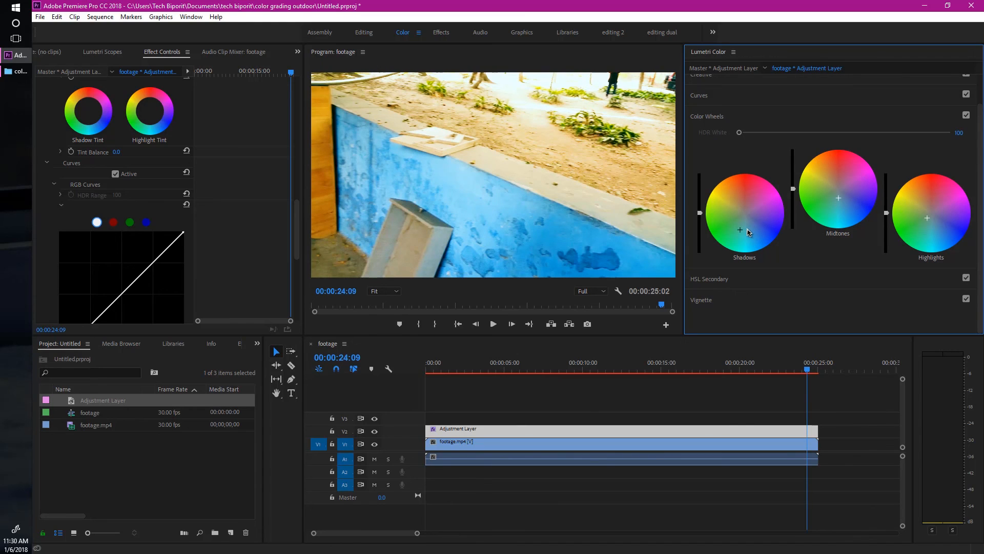
{"action": "left_click_drag", "start_coordinate": [748, 233], "coordinate": [747, 228]}
{"action": "left_click_drag", "start_coordinate": [829, 200], "coordinate": [833, 200]}
{"action": "left_click_drag", "start_coordinate": [935, 237], "coordinate": [932, 233]}
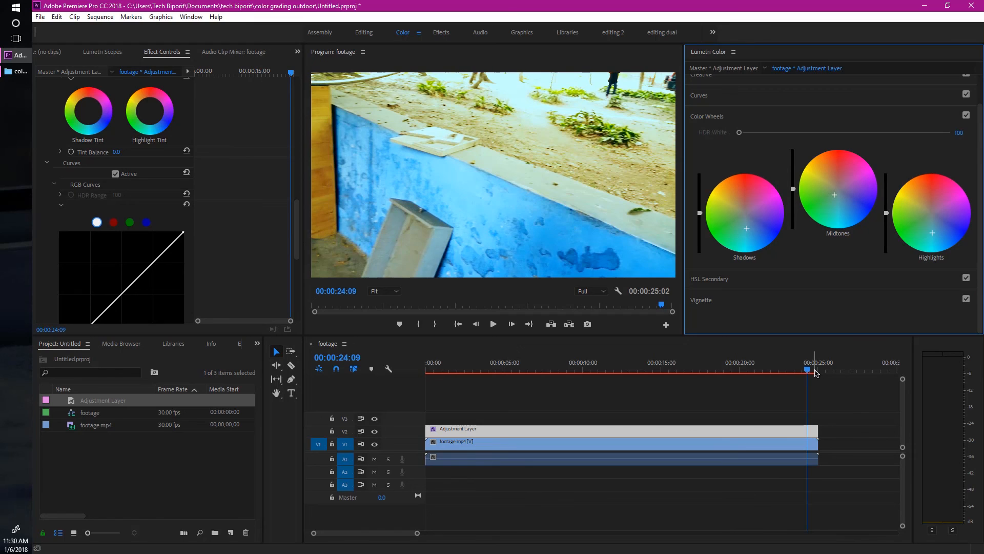
Step: Compare the footage at 00:00:24:22 without and with the adjustment layer by toggling its track's visibility
{"action": "left_click", "coordinate": [815, 372]}
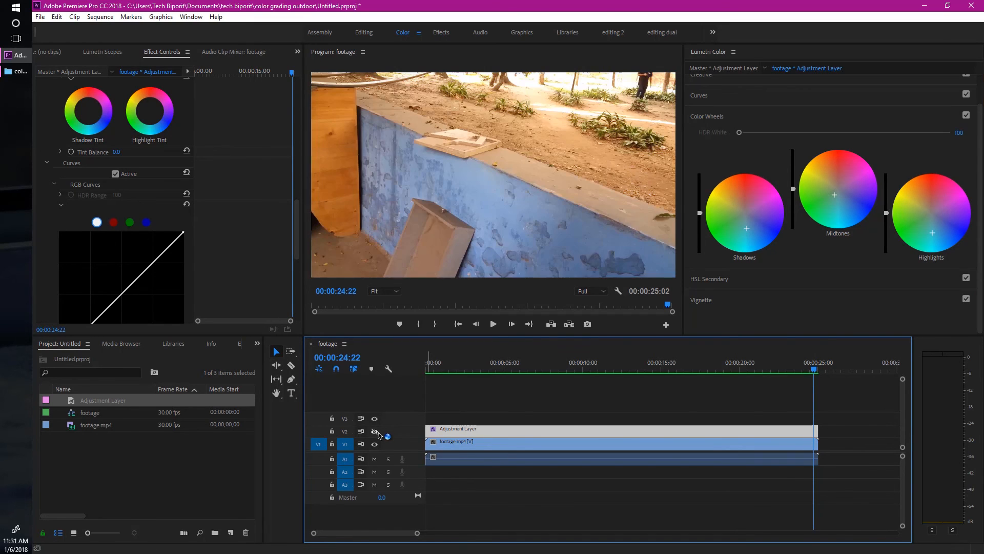
{"action": "left_click", "coordinate": [376, 433]}
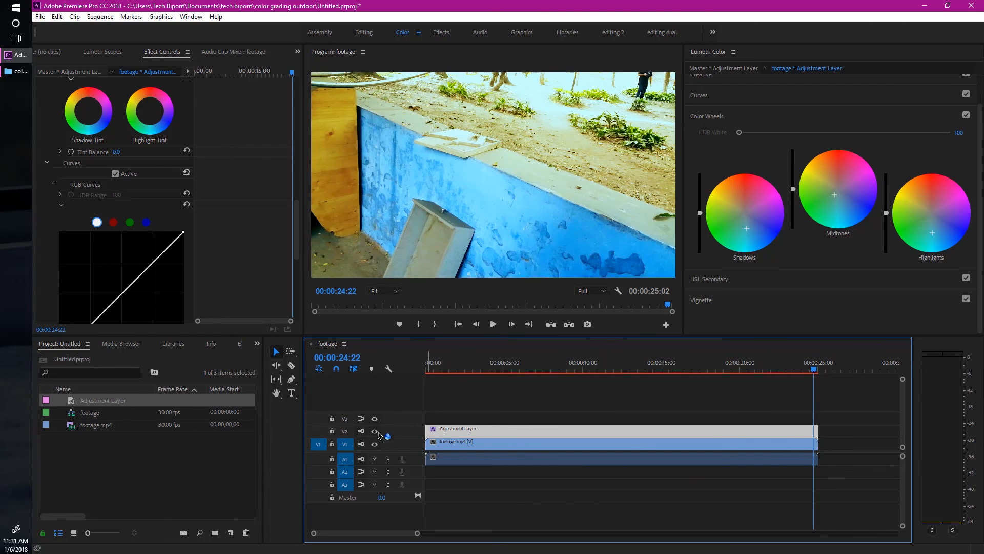